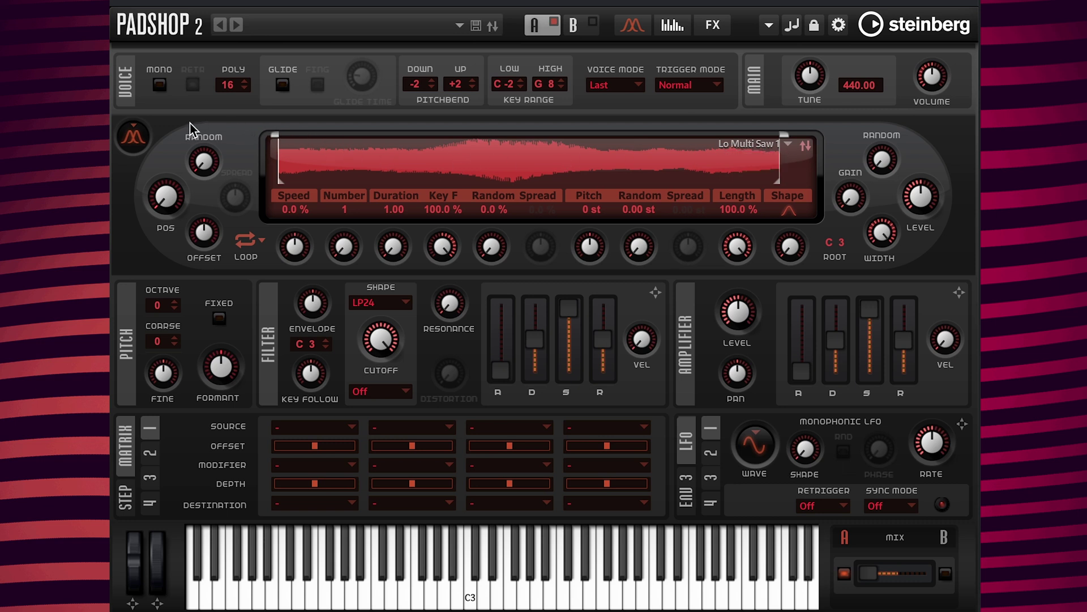
Step: Switch layer A's oscillator from grain to spectral mode and leave its loop mode set to On
left_click(133, 138)
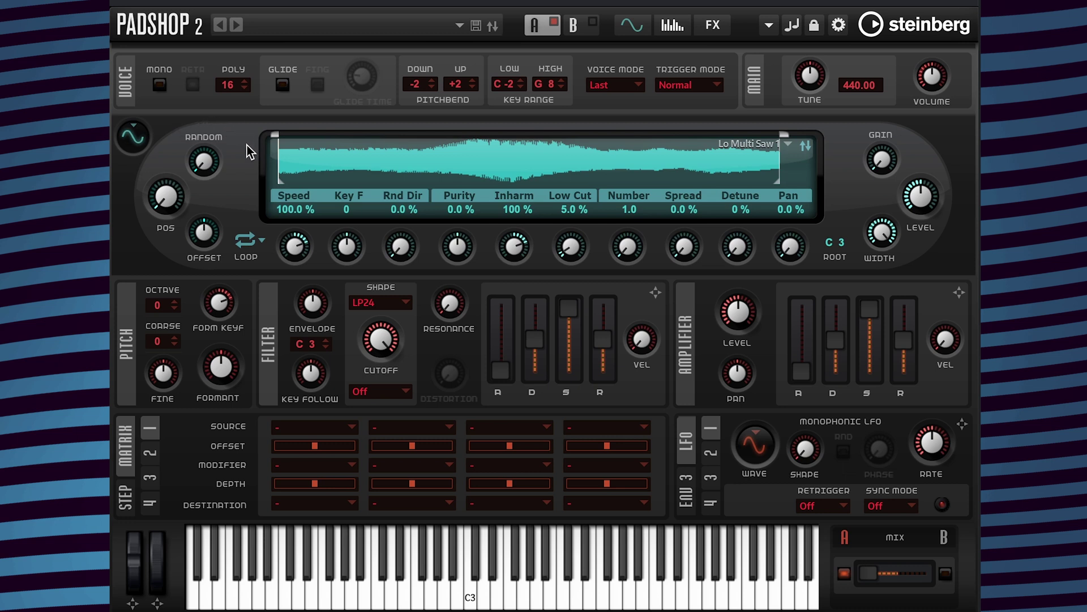
left_click(260, 241)
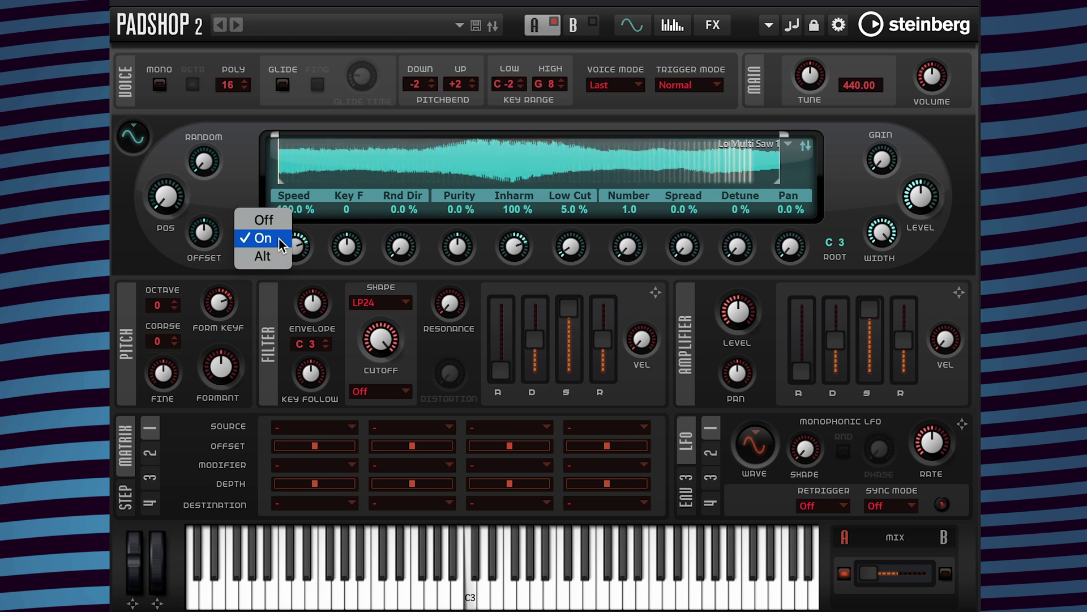
left_click(236, 137)
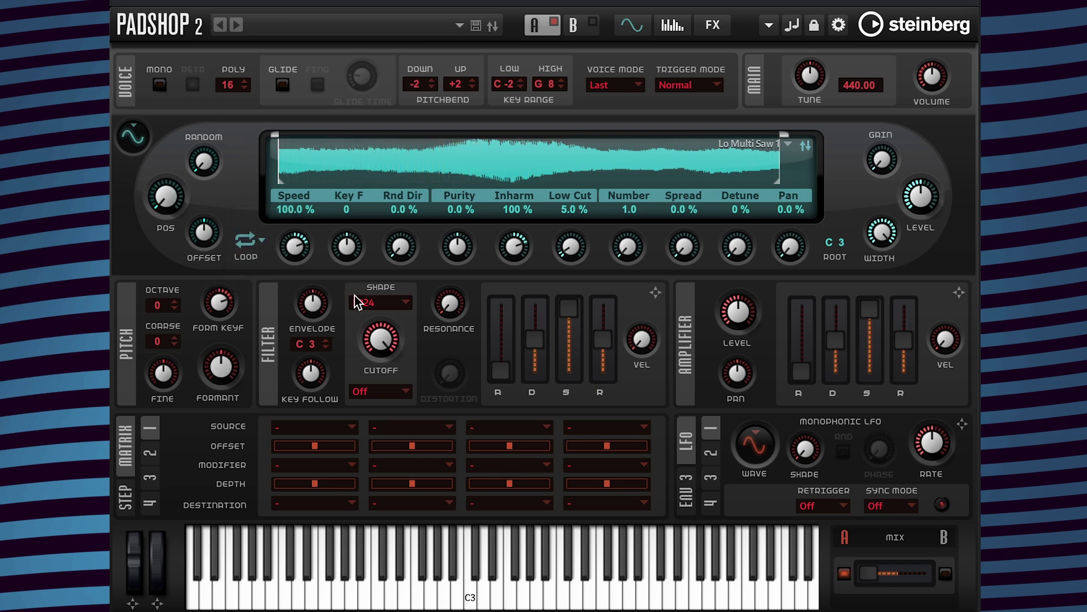
Step: Set the filter cutoff to 100 Hz
mouse_move(315, 306)
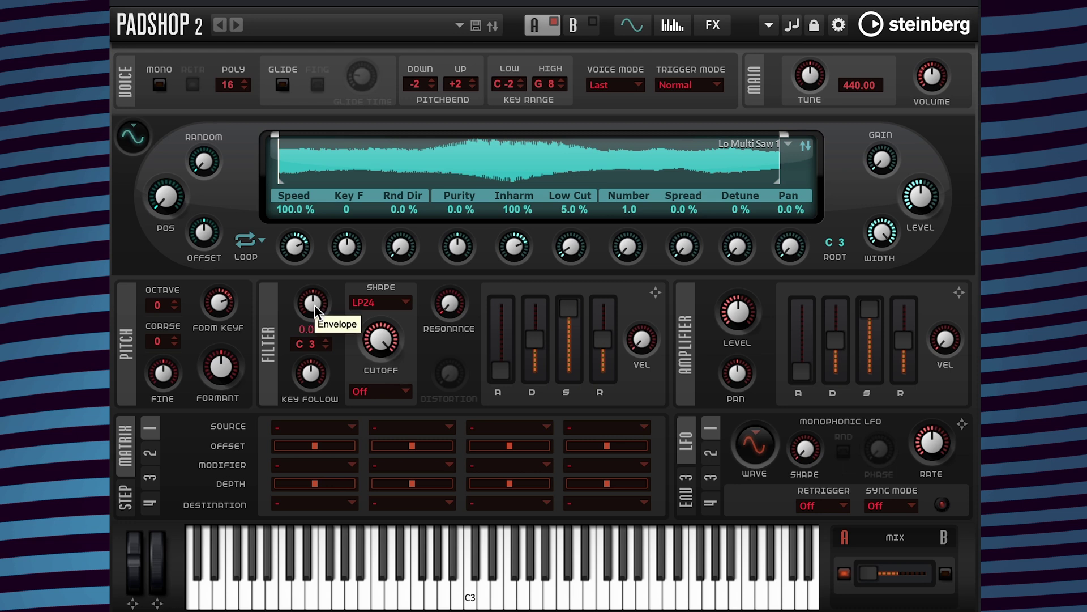
mouse_move(498, 396)
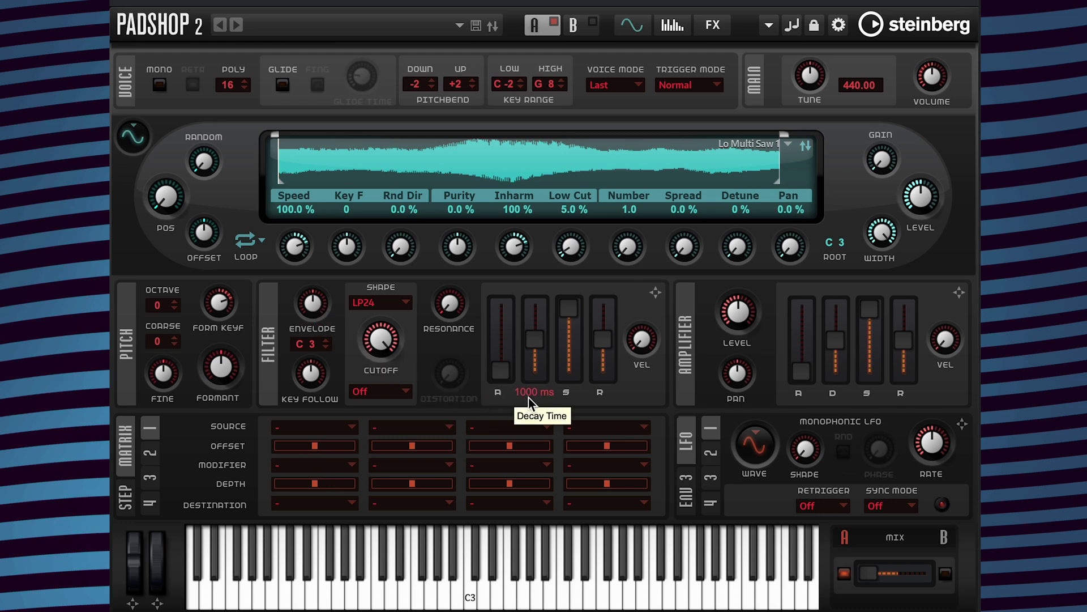
mouse_move(600, 396)
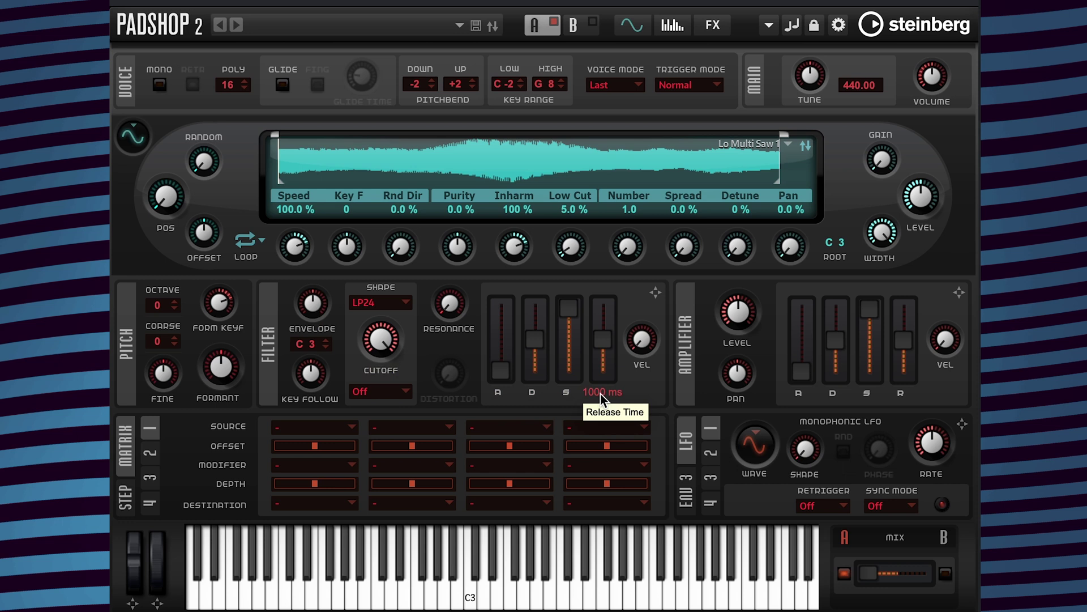
mouse_move(390, 348)
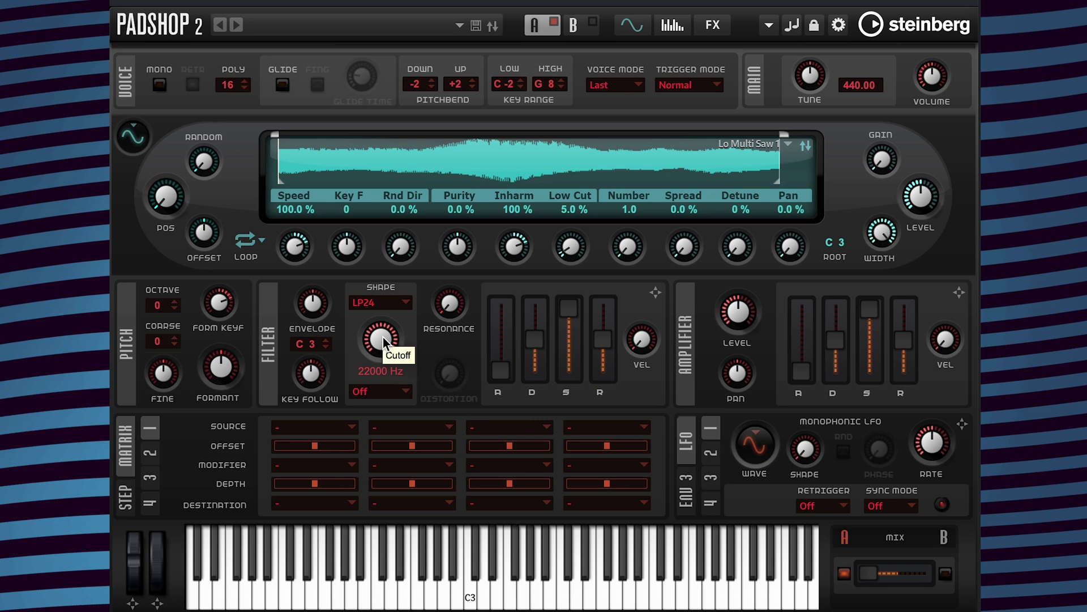
double_click(383, 370)
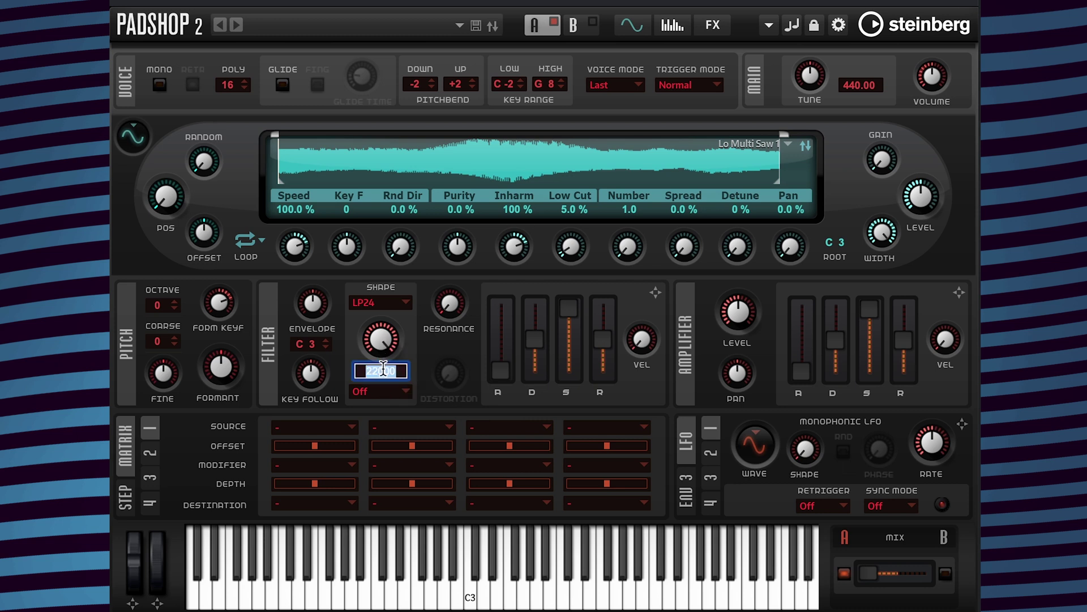
type("100")
key("Return")
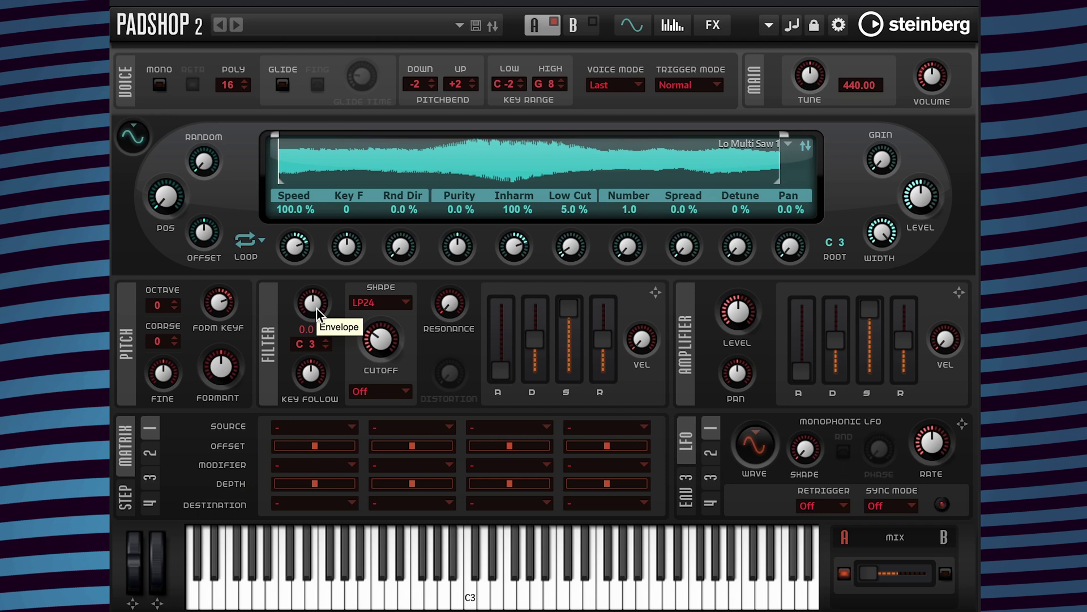
Step: Raise the filter's envelope amount and key follow to clearly positive values
left_click_drag(317, 308, 317, 297)
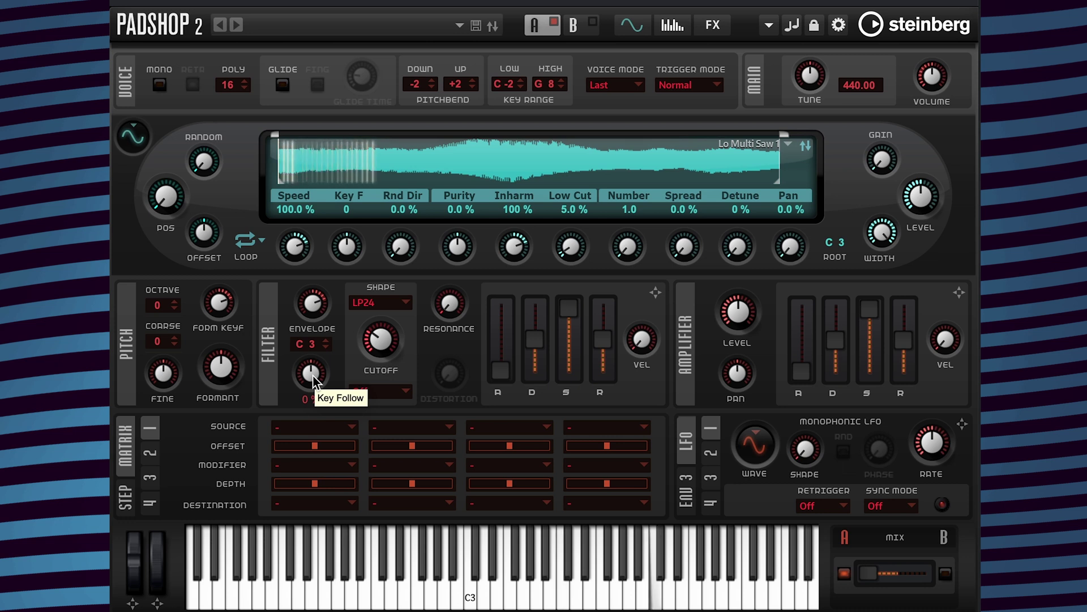
left_click_drag(313, 381, 313, 374)
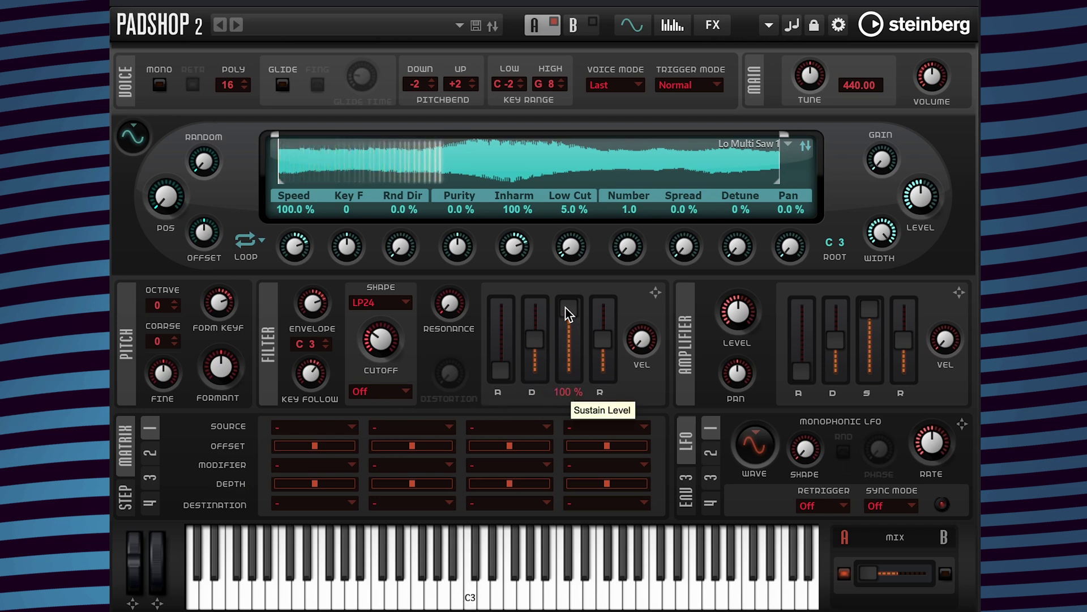
Step: Lower the filter envelope's sustain to its minimum and raise the filter resonance to about the middle of its range
left_click_drag(566, 316, 568, 382)
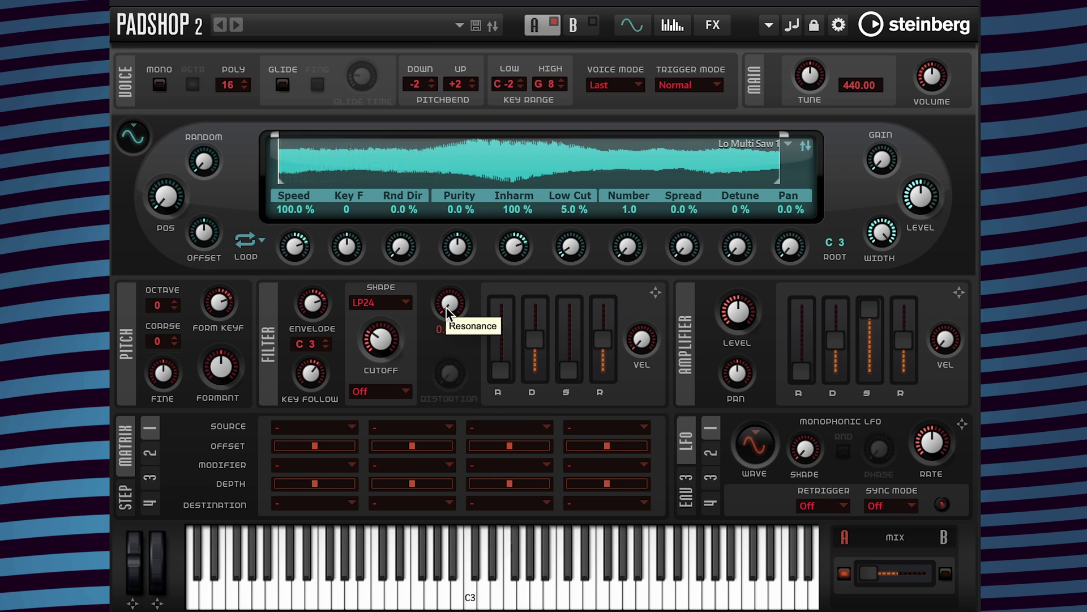
mouse_move(446, 307)
left_mouse_down()
mouse_move(459, 283)
mouse_move(453, 304)
left_mouse_up()
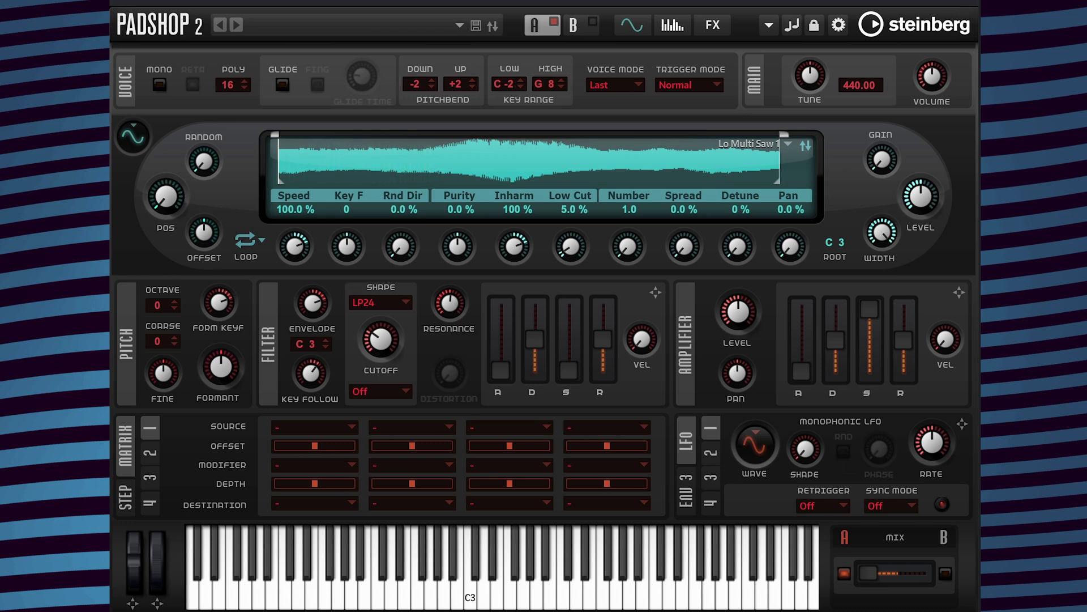
Step: Set the oscillator's sample start position to 43 %
double_click(161, 229)
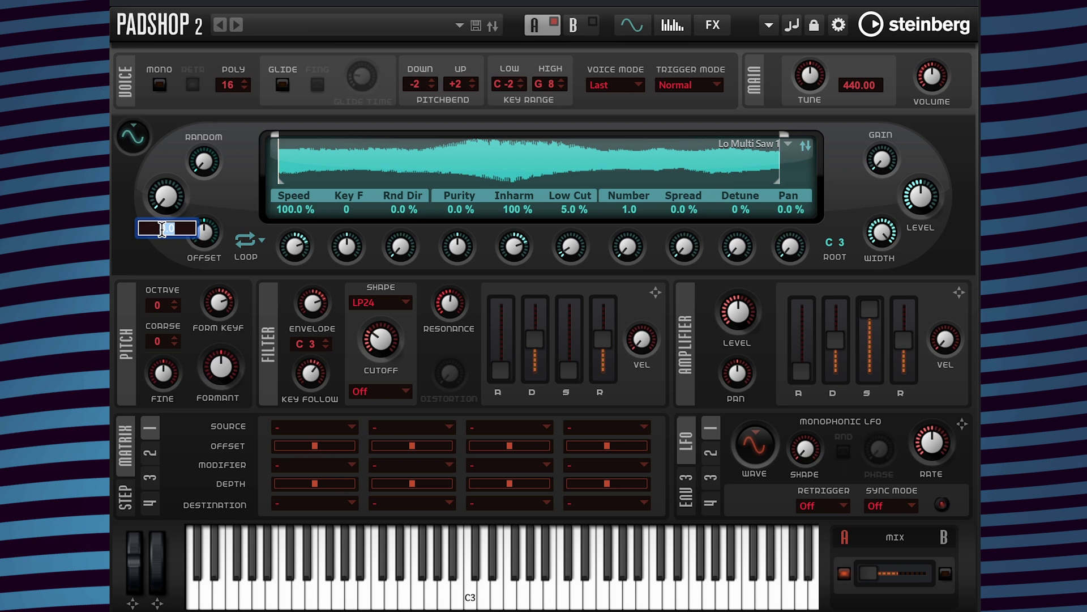
type("43")
key("Return")
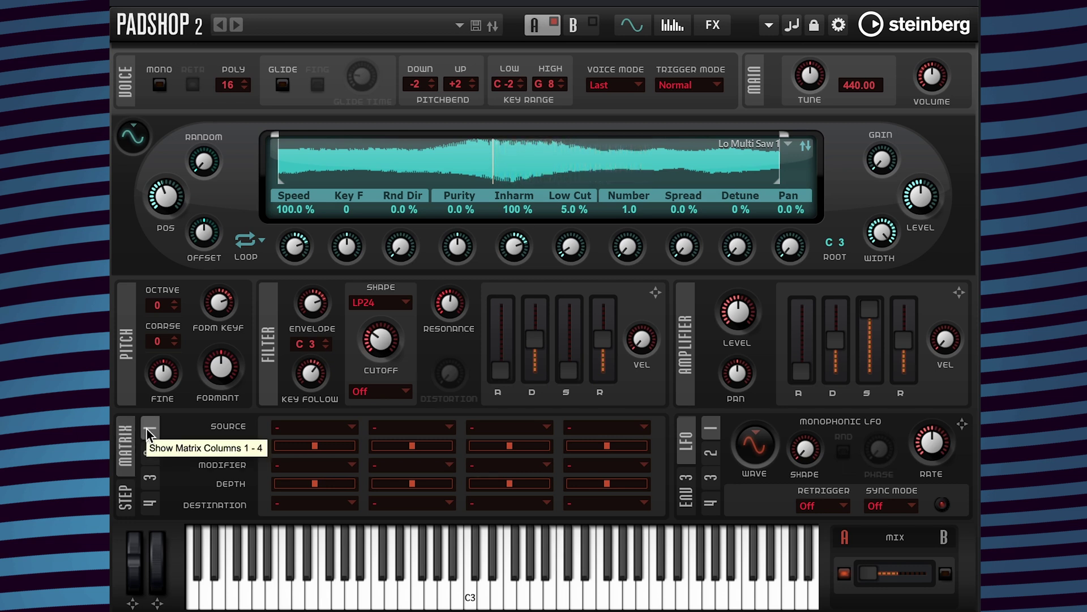
Step: Route Velocity to Cutoff in the first modulation matrix column with a moderate positive depth
left_click(314, 430)
left_click(331, 455)
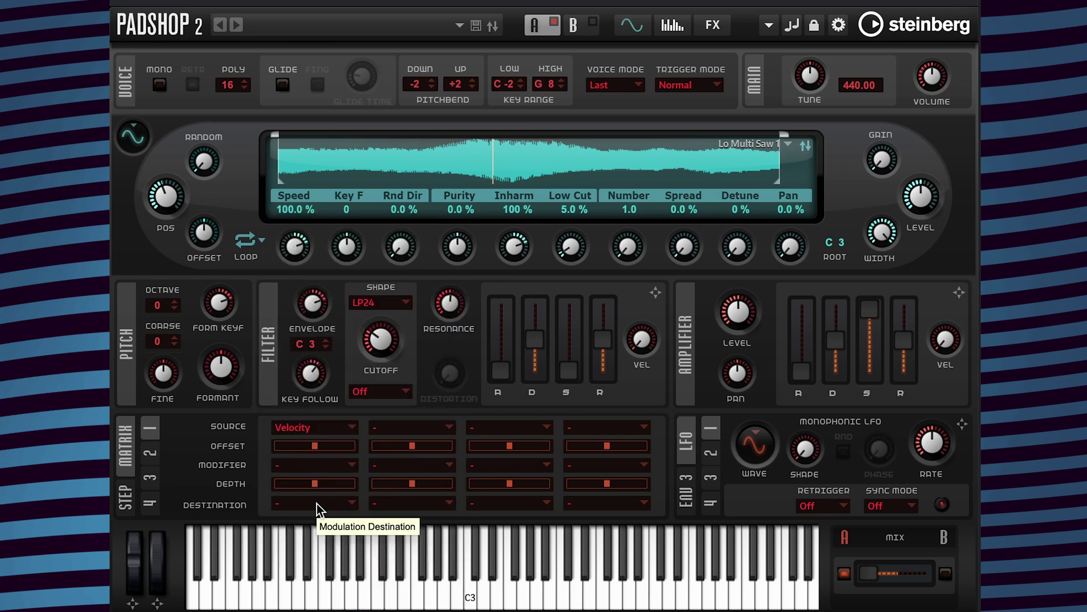
left_click(317, 504)
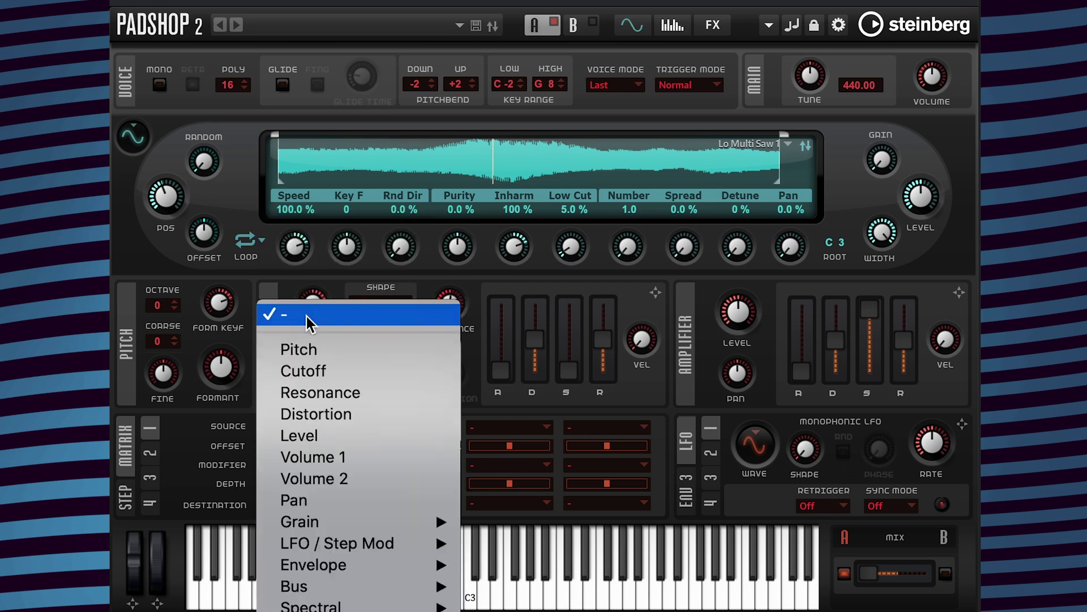
left_click(335, 371)
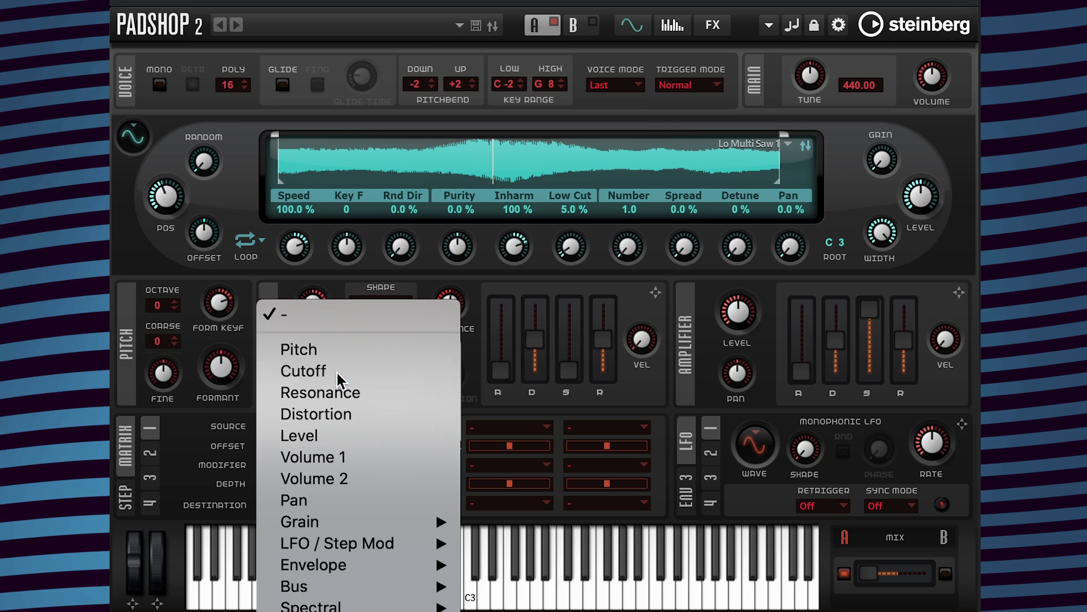
mouse_move(334, 484)
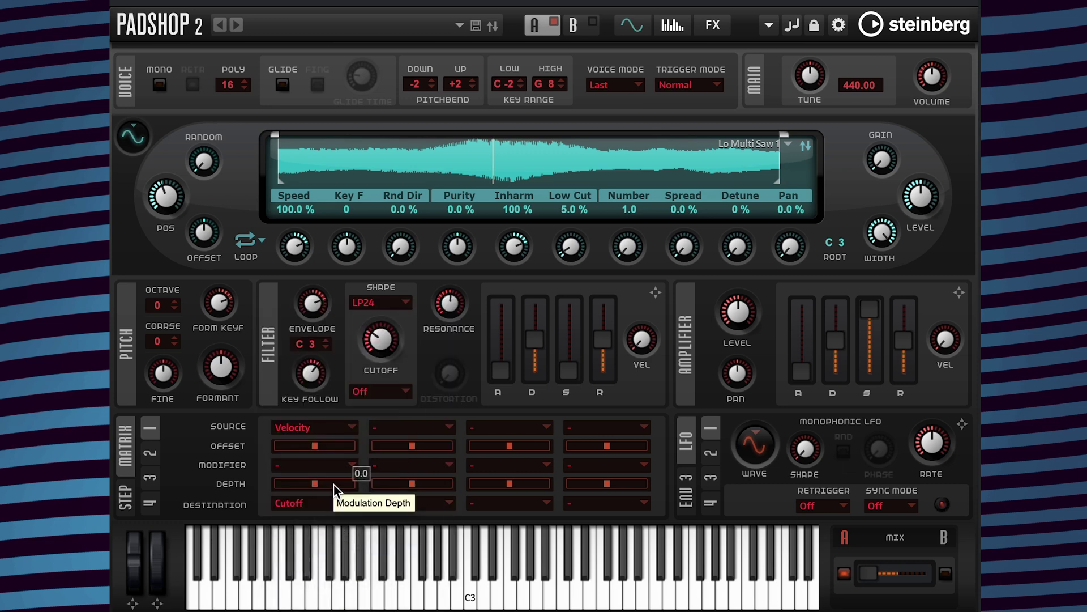
left_click(334, 484)
left_click_drag(334, 484, 333, 487)
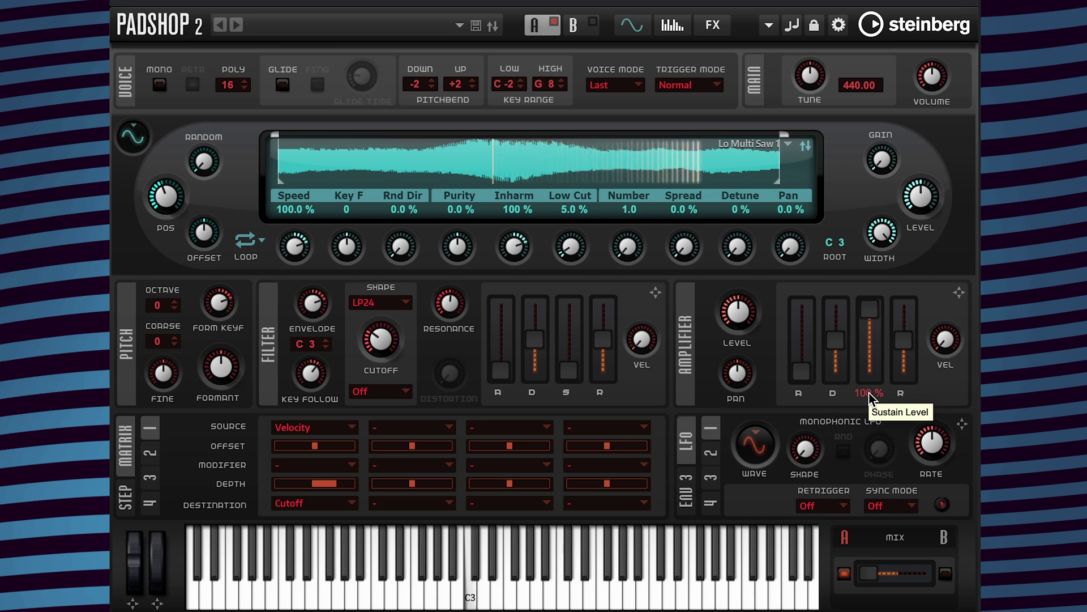
Step: Set the amplifier envelope's sustain to 0 % and its decay to 5000 ms
type("0")
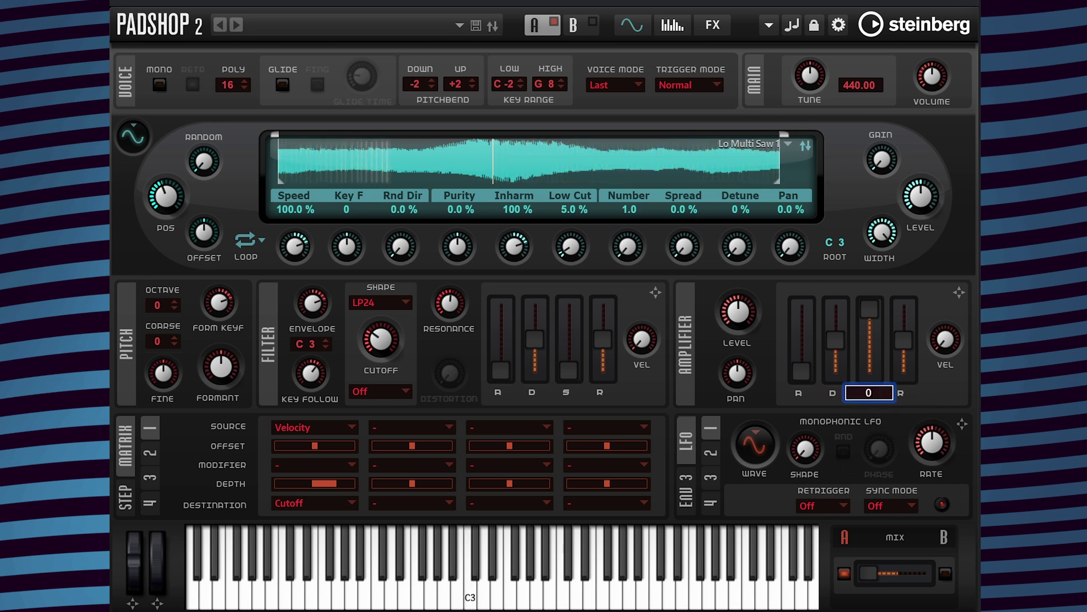
key("Return")
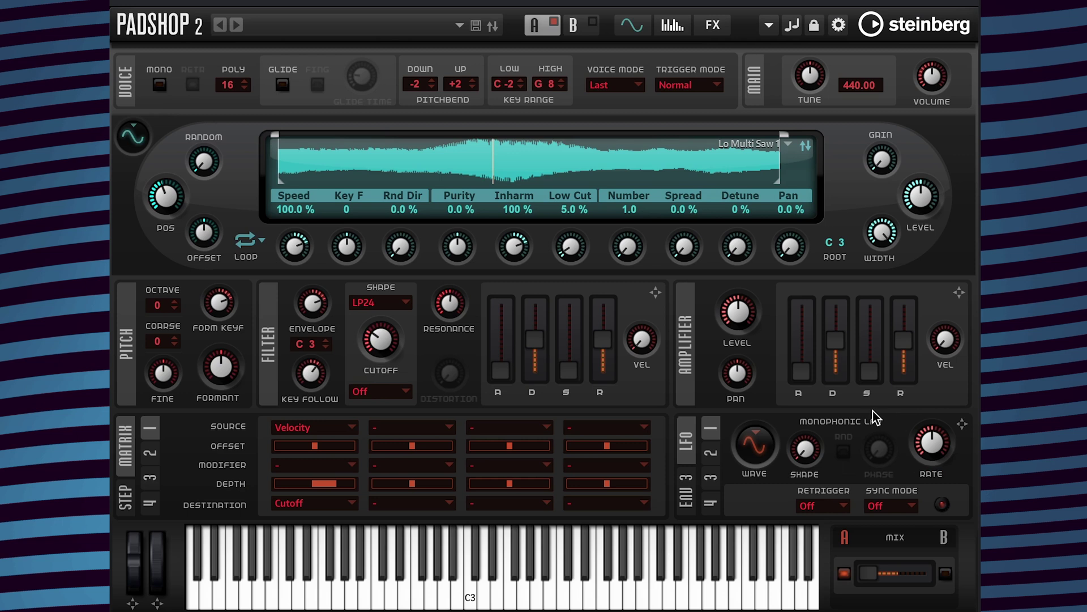
double_click(835, 393)
type("500")
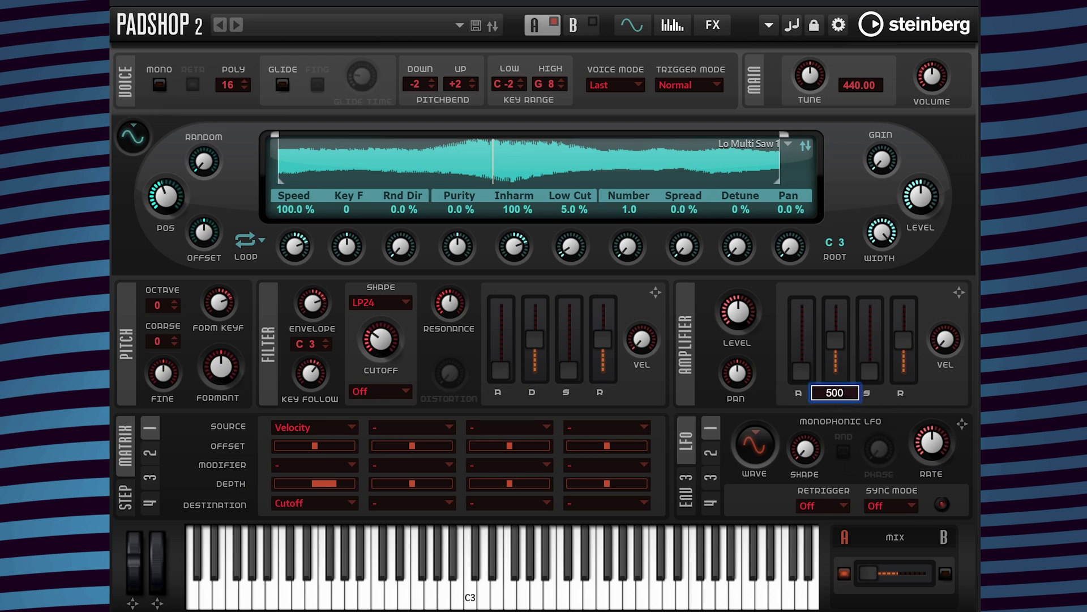
type("0")
key("Return")
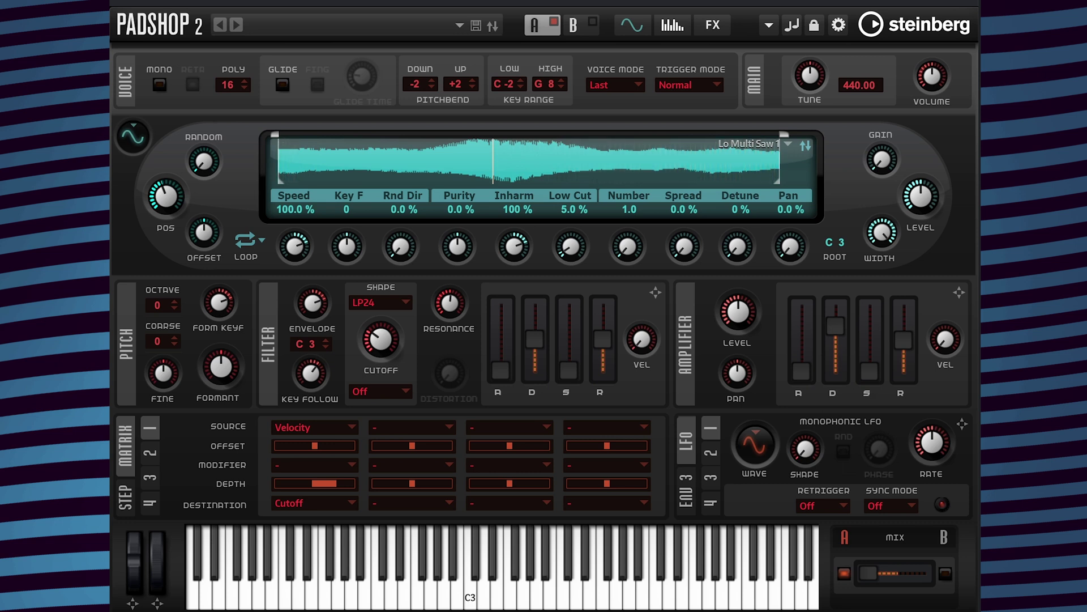
Step: Set the amplifier envelope's release to 100 ms and slightly raise the filter envelope's attack
mouse_move(902, 398)
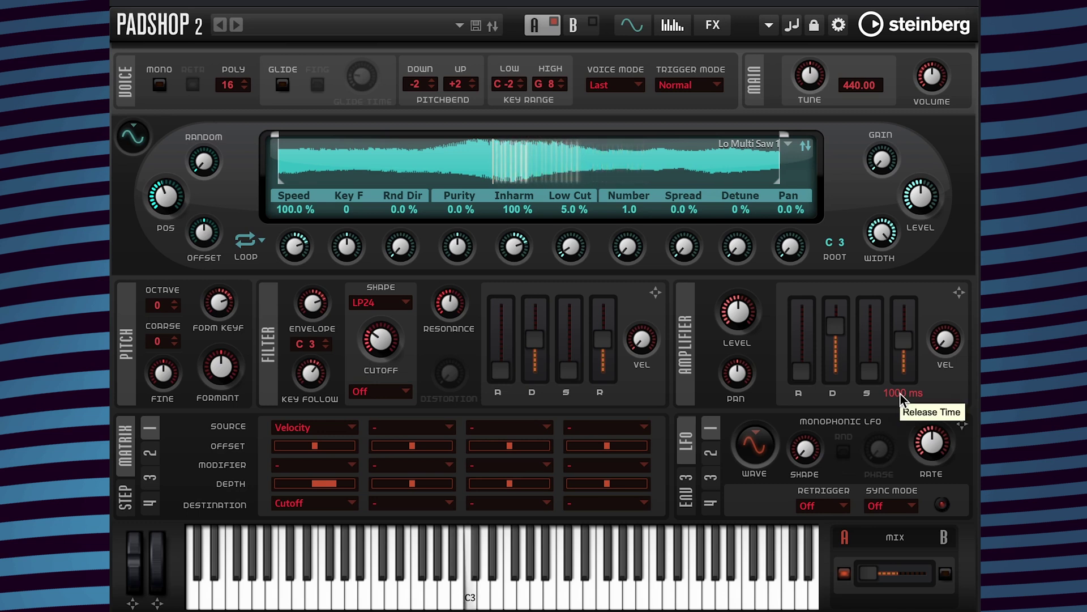
left_click(900, 393)
type("100")
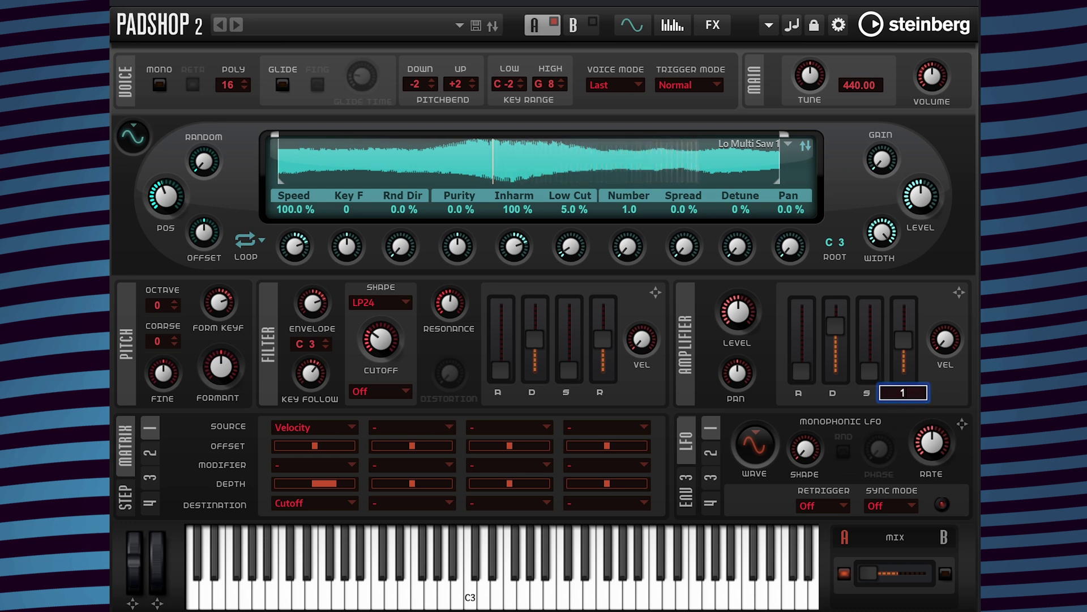
key("Return")
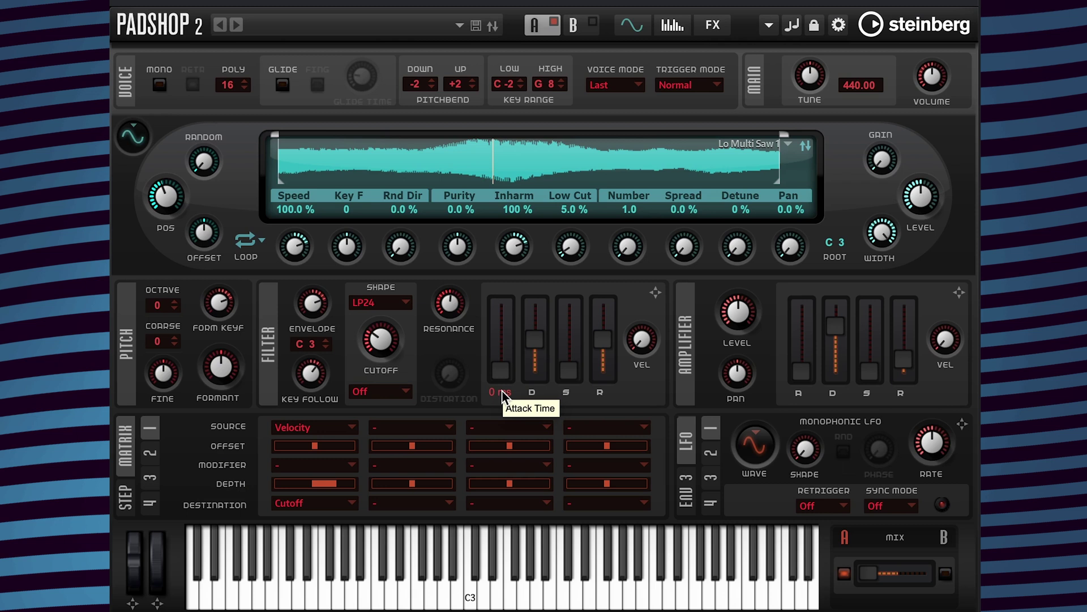
left_click_drag(502, 389, 495, 359)
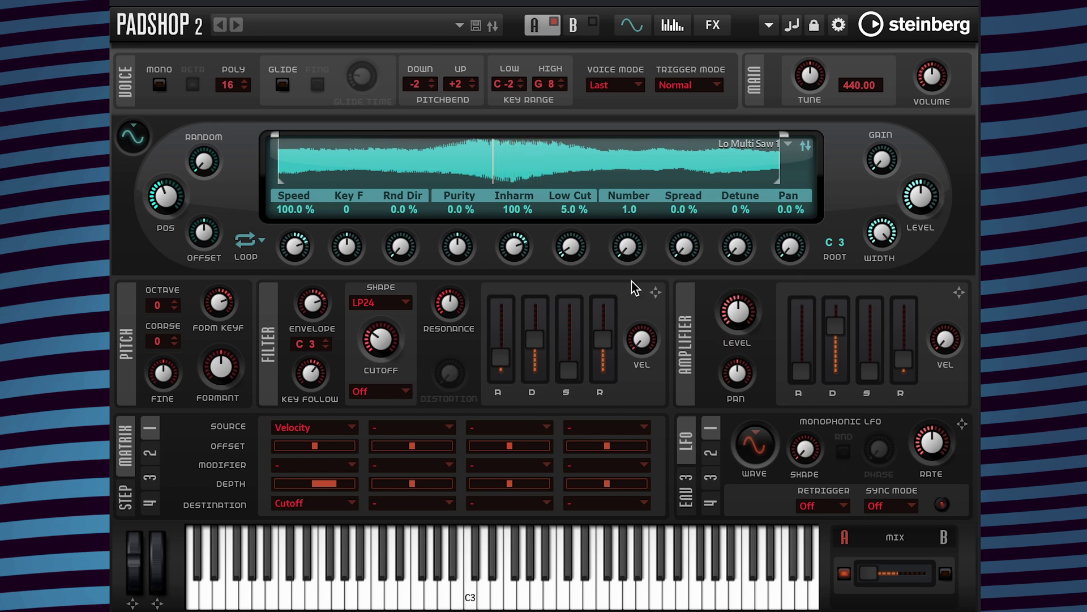
Step: Set the spectral oscillator's Number value to 2
double_click(628, 210)
type("2")
key("Return")
Step: Assign polyphonic LFO 3 to modulate the filter cutoff
left_click(712, 477)
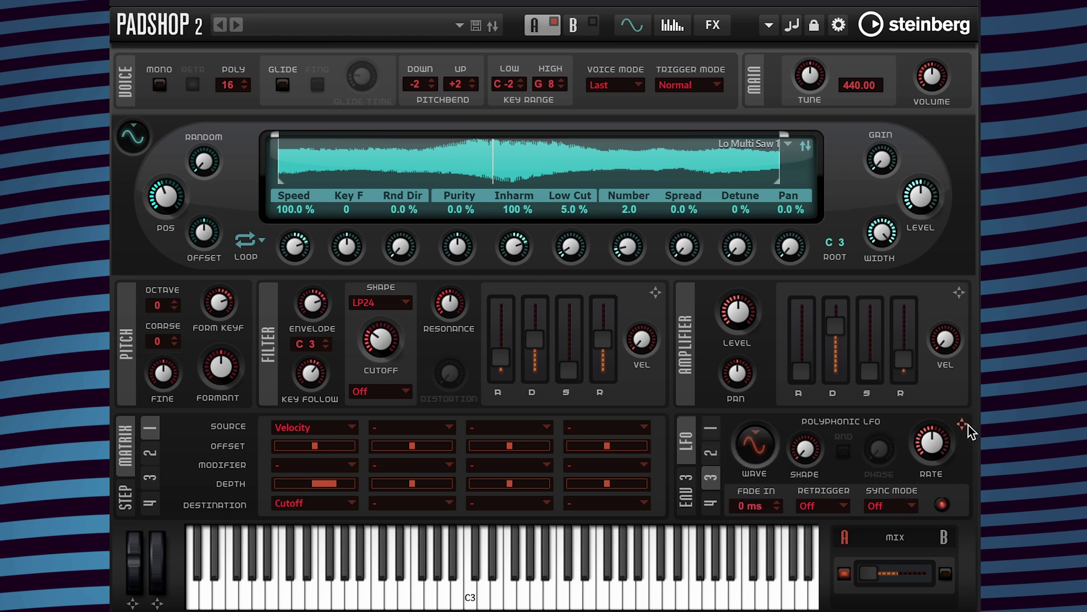
left_click_drag(963, 424, 396, 340)
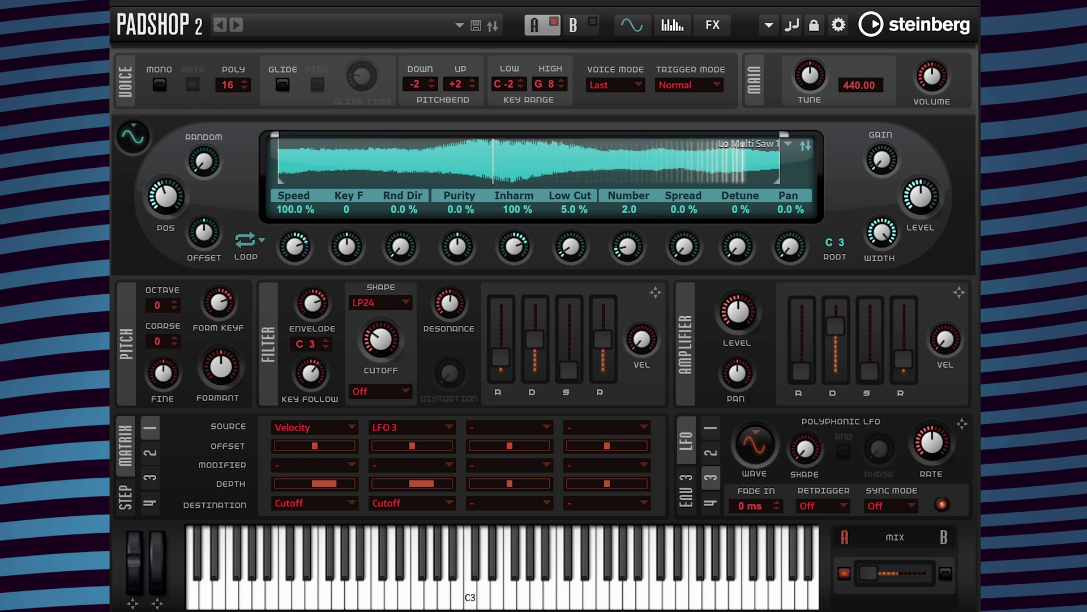
Step: Set LFO 3's sync mode to Tempo and its retrigger to On
left_click(907, 505)
left_click(902, 521)
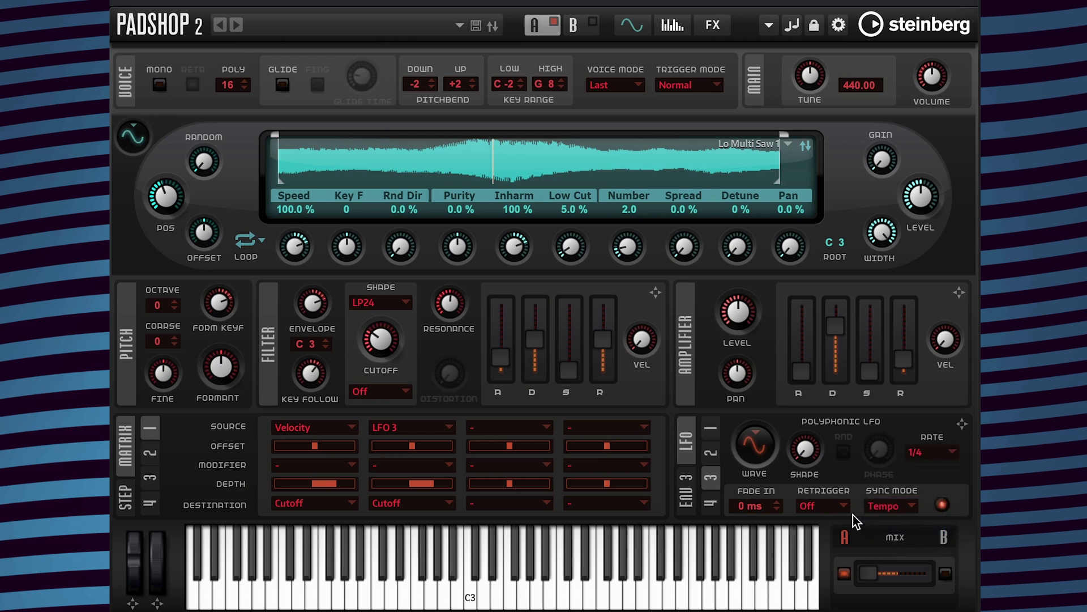
left_click(843, 504)
left_click(837, 521)
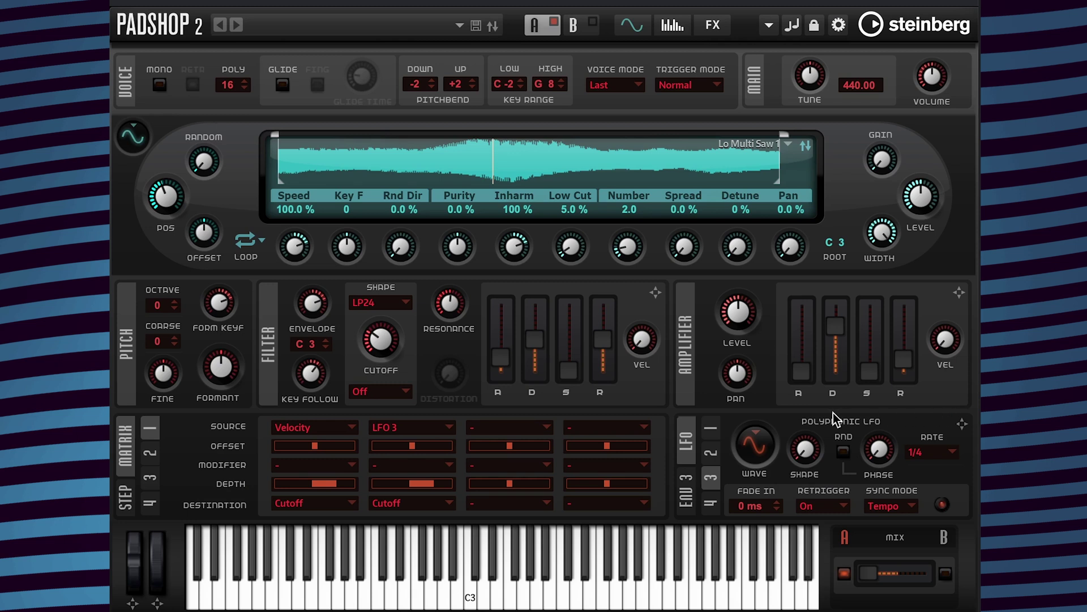
Step: Set LFO 3's waveform shape to 50 %
mouse_move(809, 437)
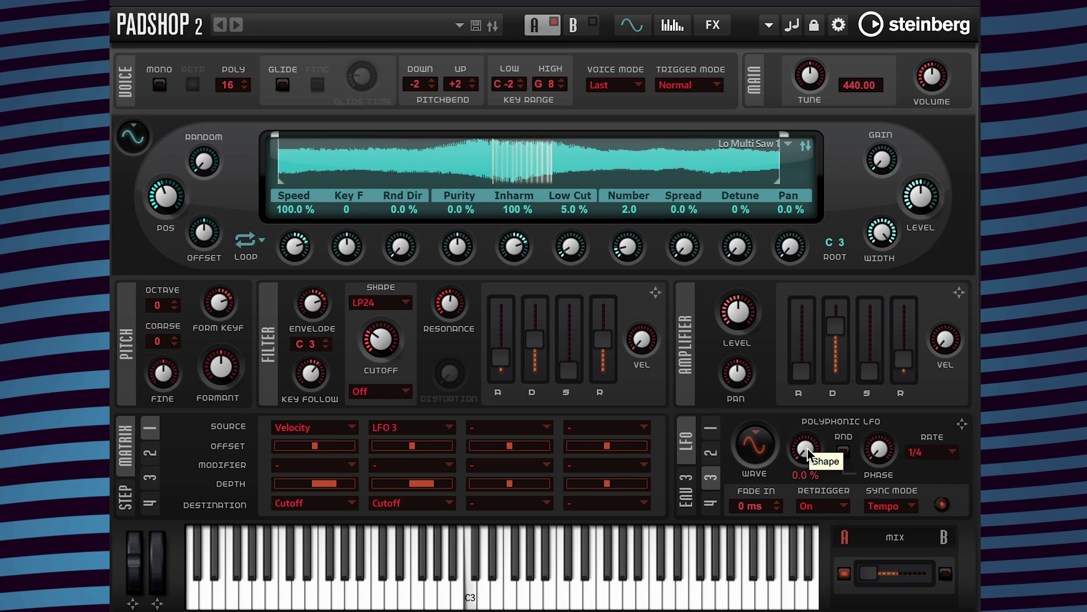
double_click(804, 475)
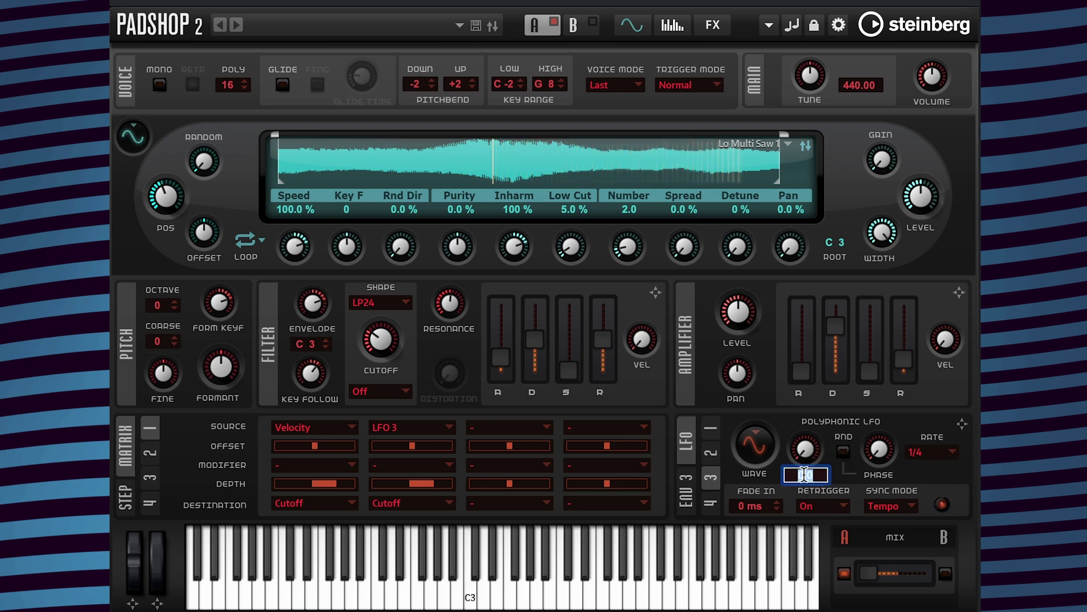
type("50")
key("Return")
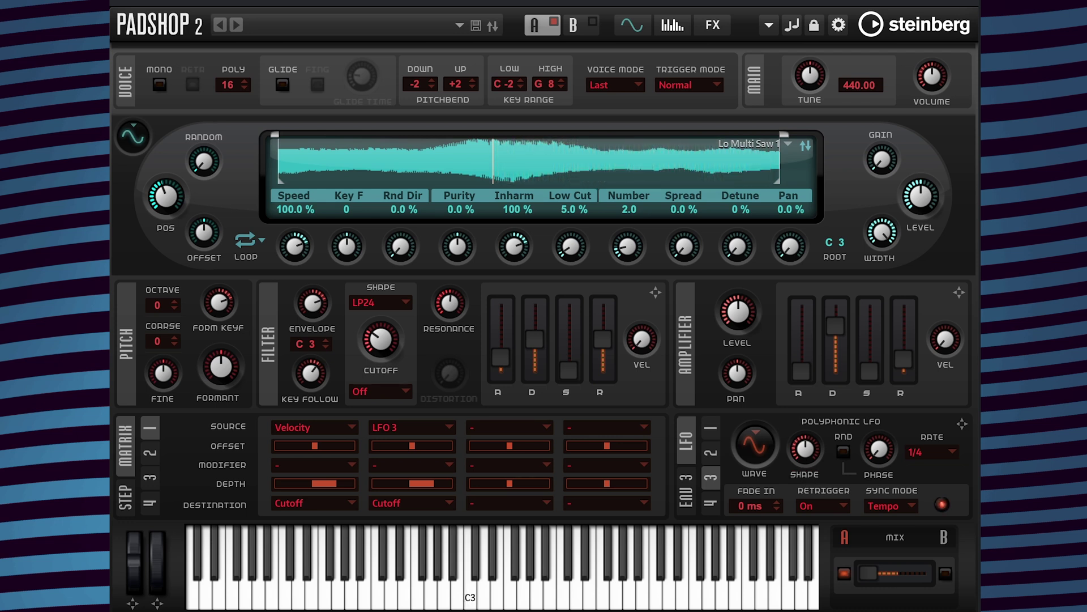
Step: Change LFO 3's waveform to Saw
mouse_move(805, 457)
left_click(756, 437)
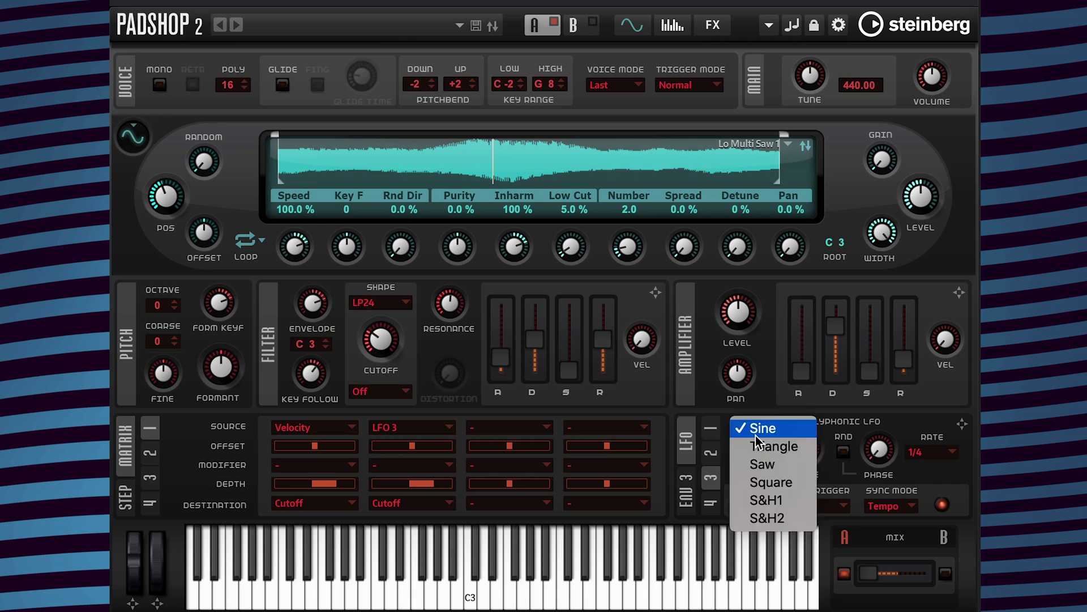
left_click(794, 464)
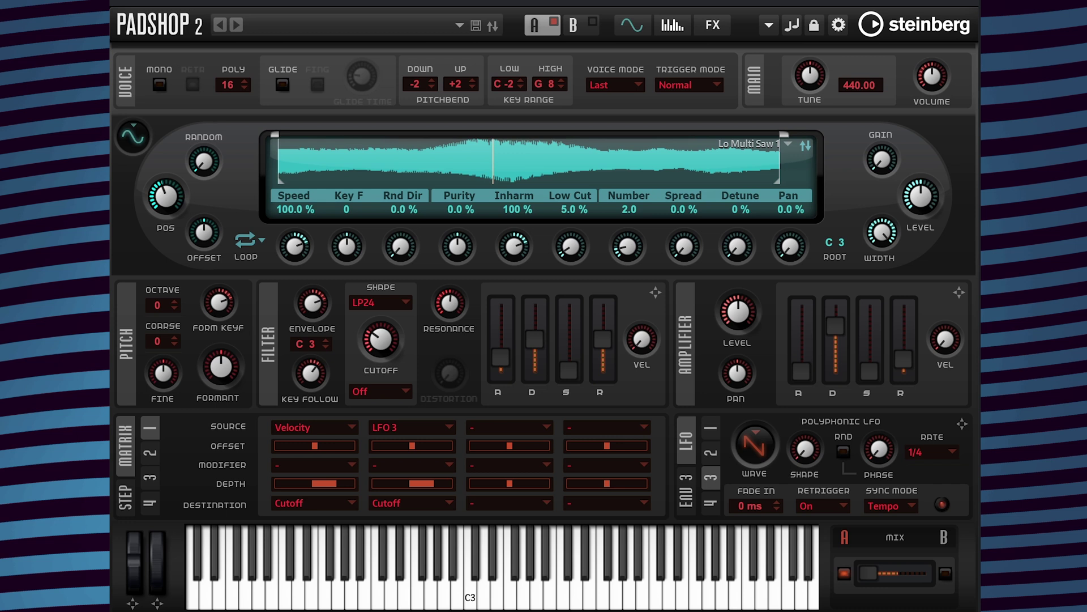
Step: Try a modulation depth of 12.5 and a nearly full positive depth for LFO 3 on the filter cutoff
mouse_move(430, 483)
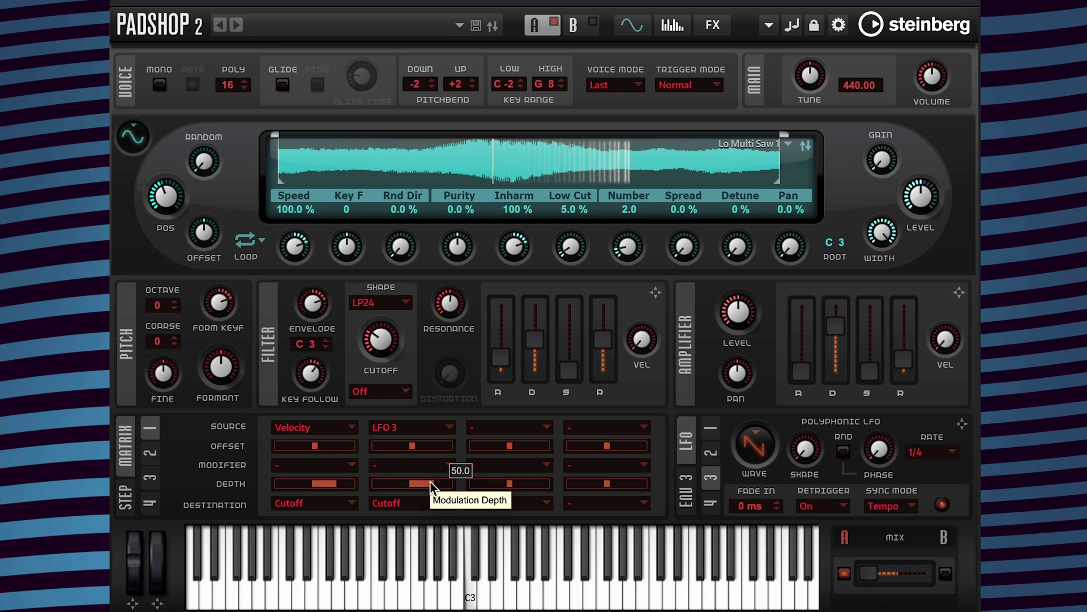
left_click_drag(431, 483, 416, 490)
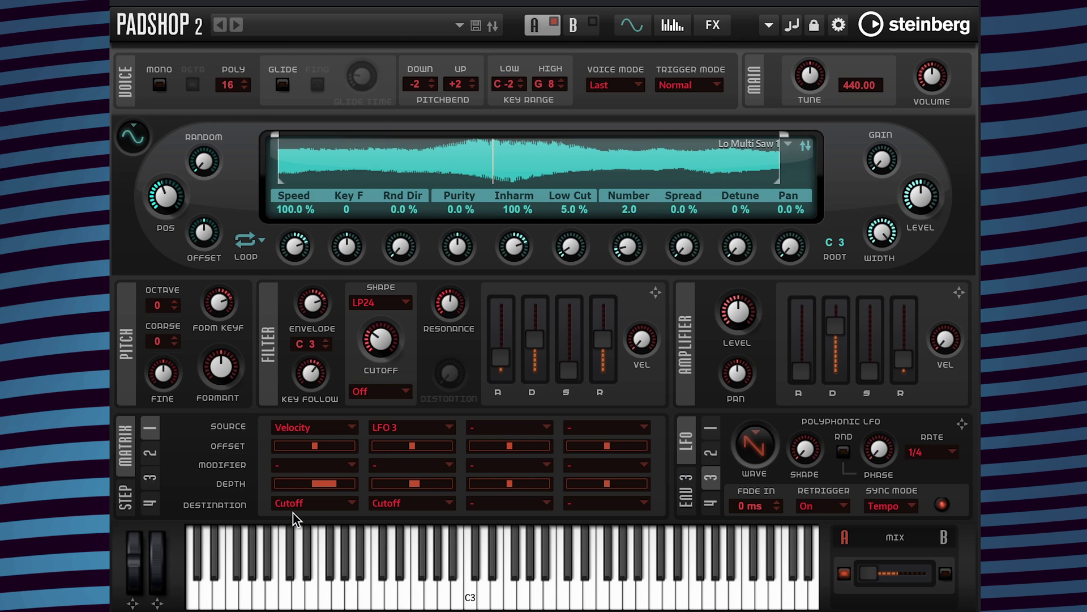
mouse_move(439, 485)
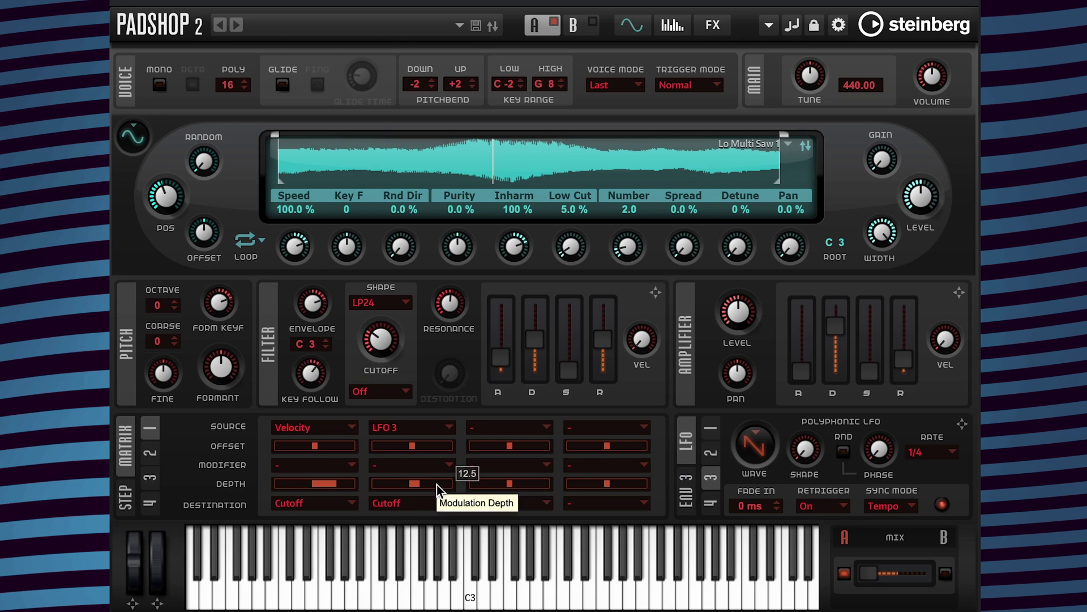
left_click_drag(437, 484, 453, 485)
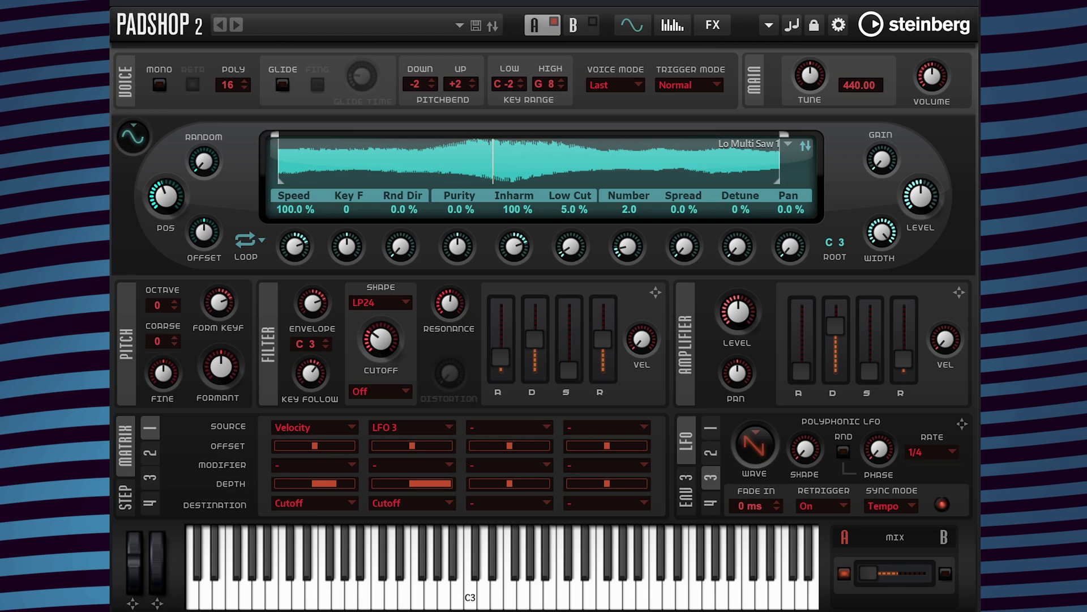
Step: Try LFO 3 rates of 1/8 and 1/16, and return the rate to 1/4
left_click(957, 454)
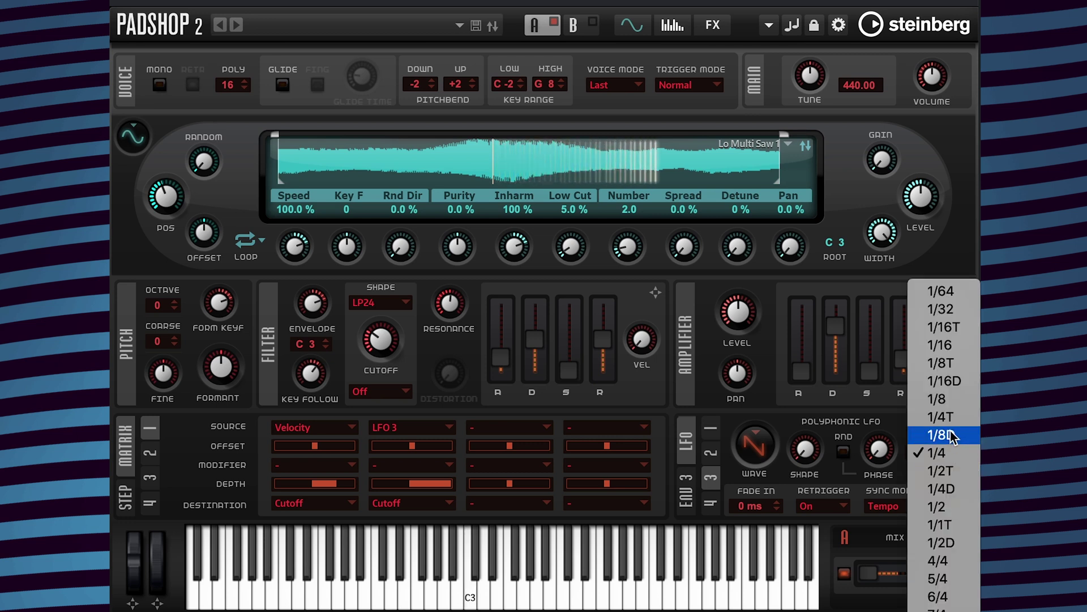
left_click(949, 406)
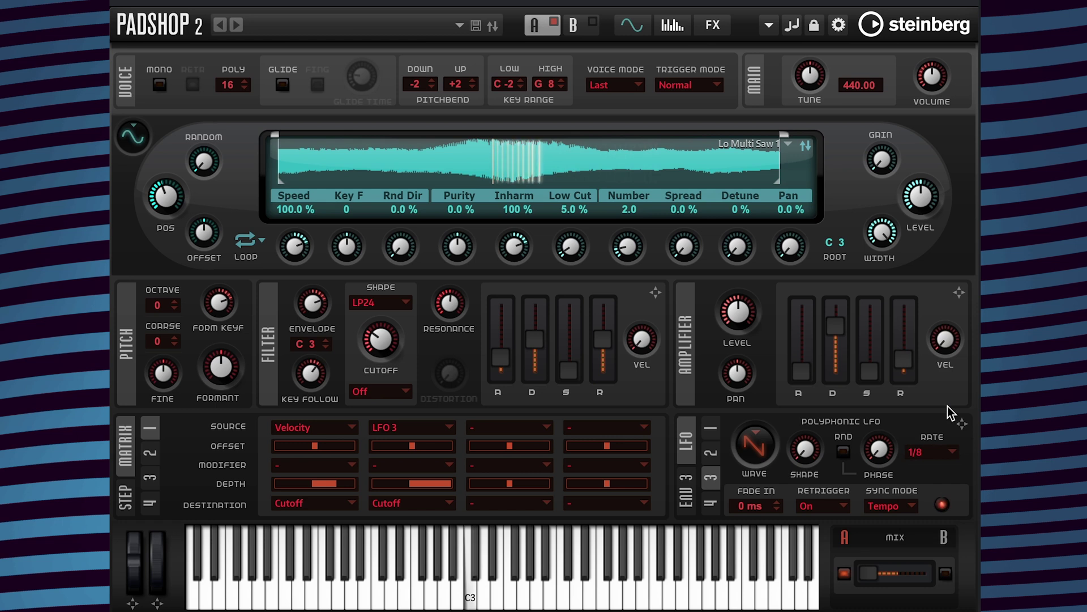
left_click(953, 451)
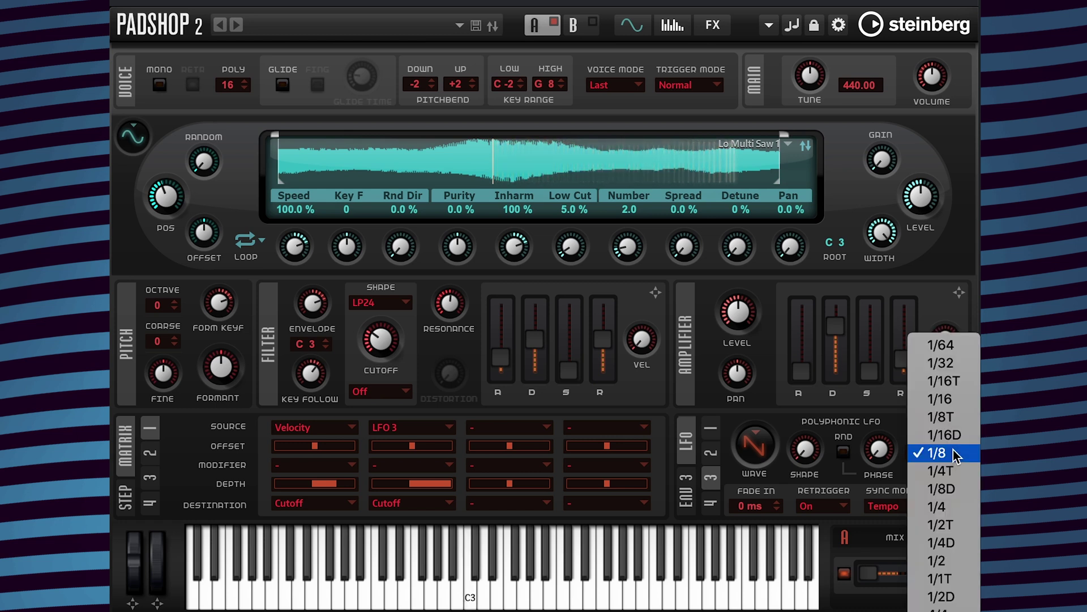
left_click(950, 398)
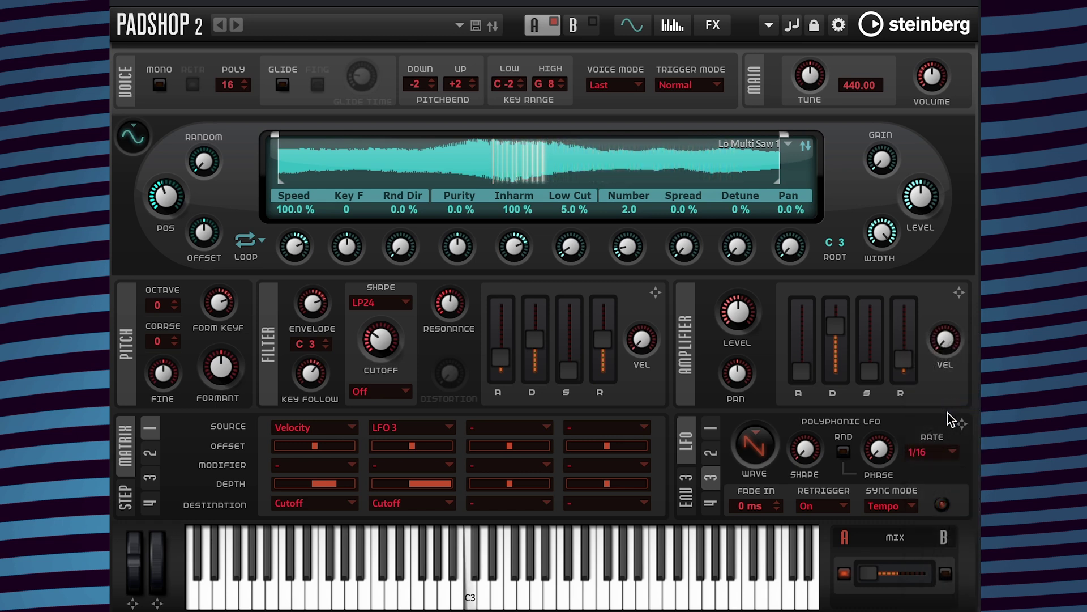
left_click(952, 451)
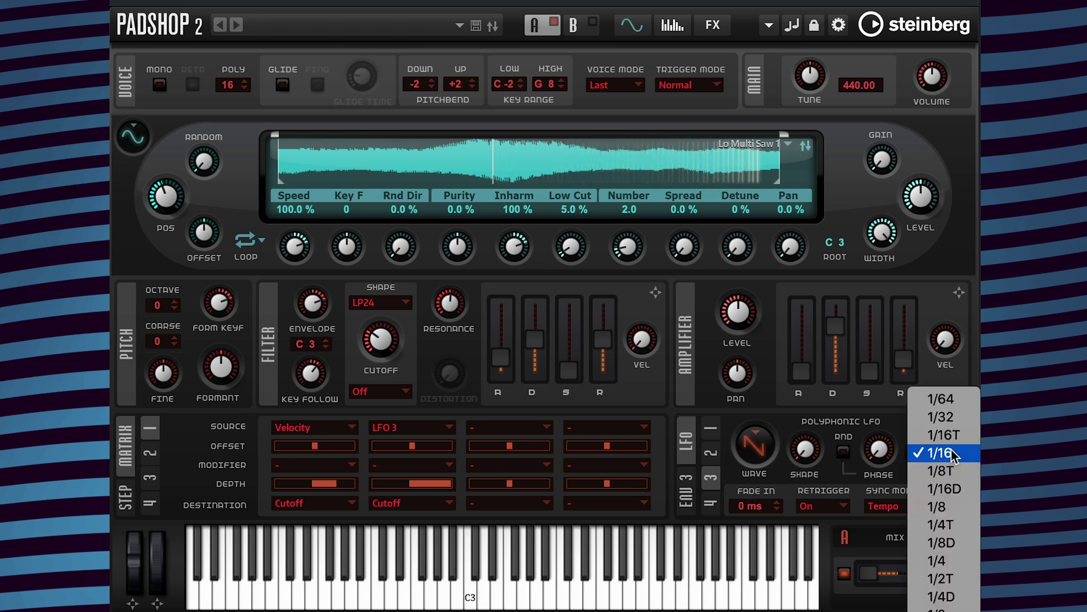
left_click(943, 560)
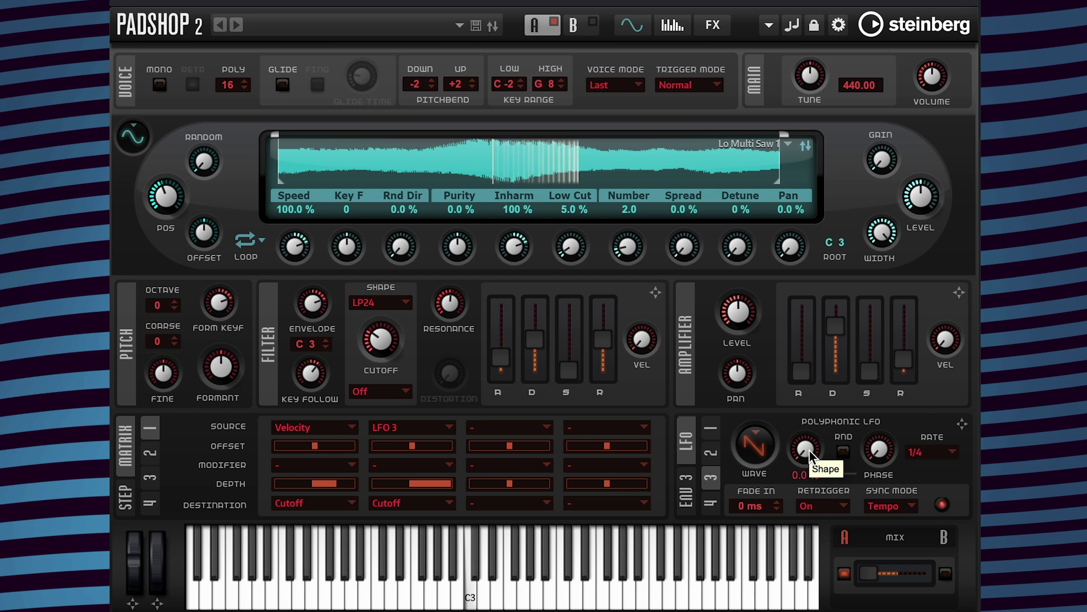
Step: Try the Saw waveform of LFO 3 with its shape at 50 % and at 100 %
double_click(803, 476)
type("5")
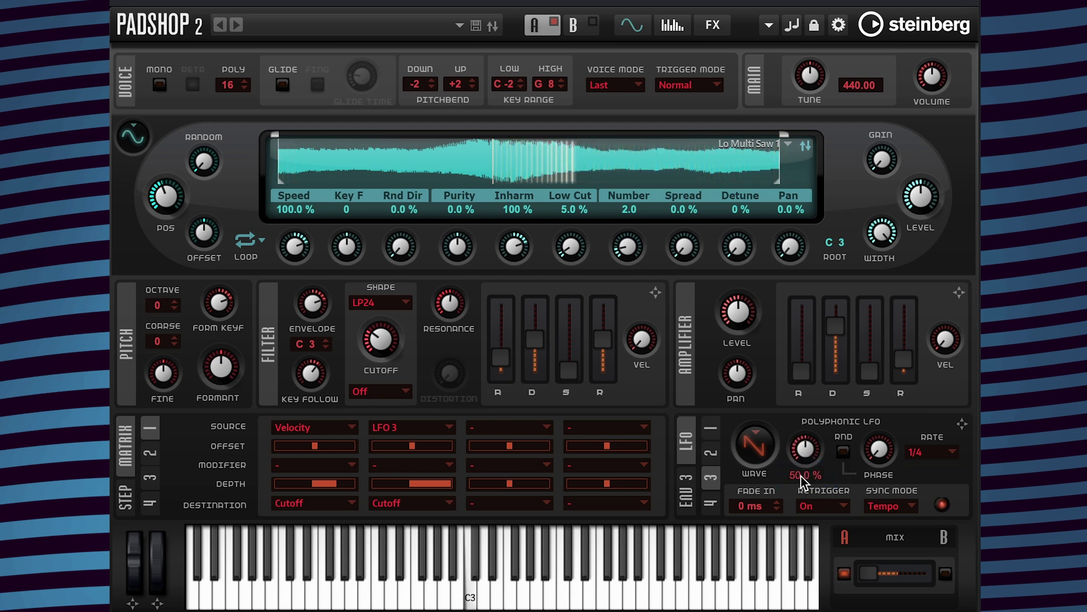
double_click(801, 476)
type("100")
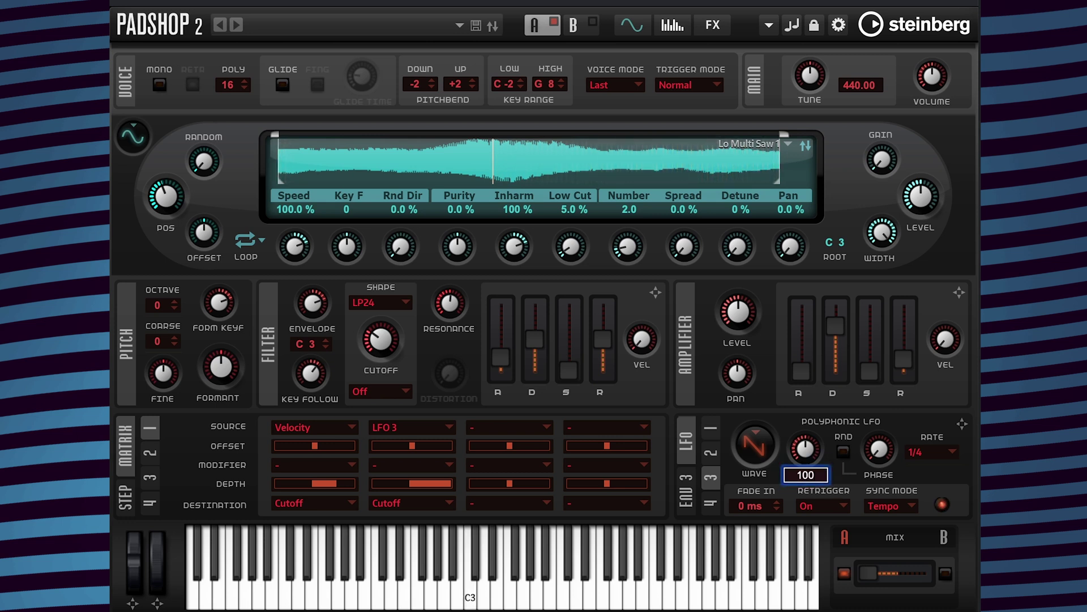
key("Return")
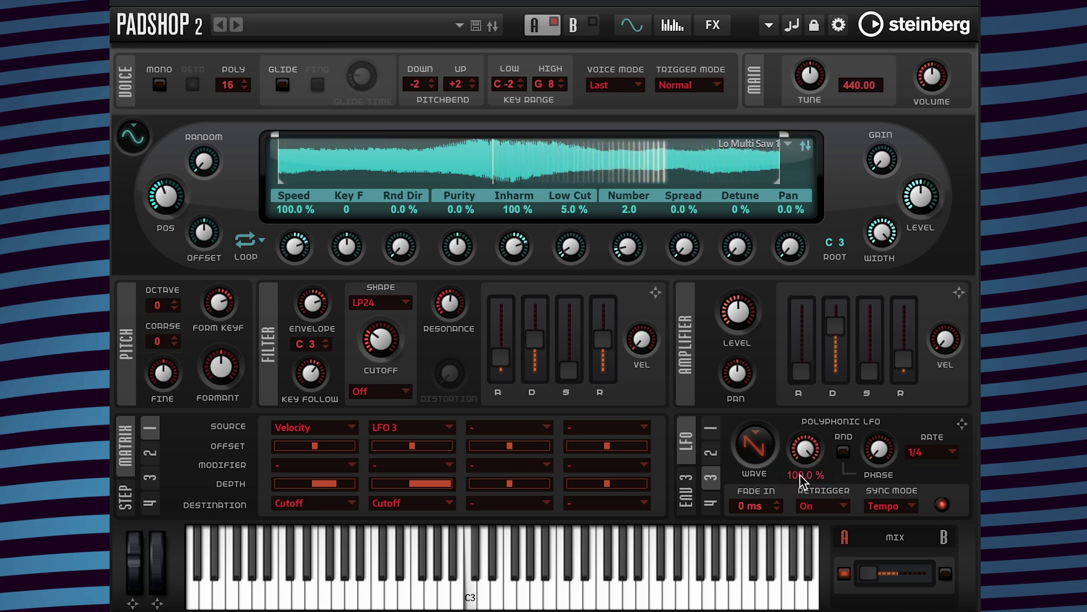
Step: Switch LFO 3's waveform to Triangle and try its shape at 50 %
left_click(753, 436)
left_click(766, 410)
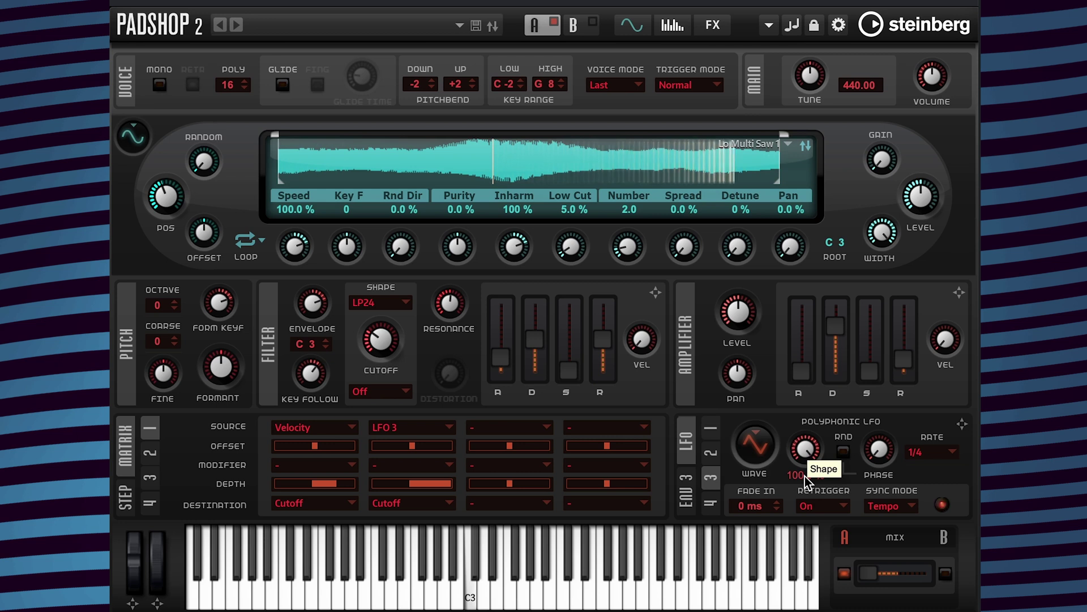
left_click(804, 474, "ctrl")
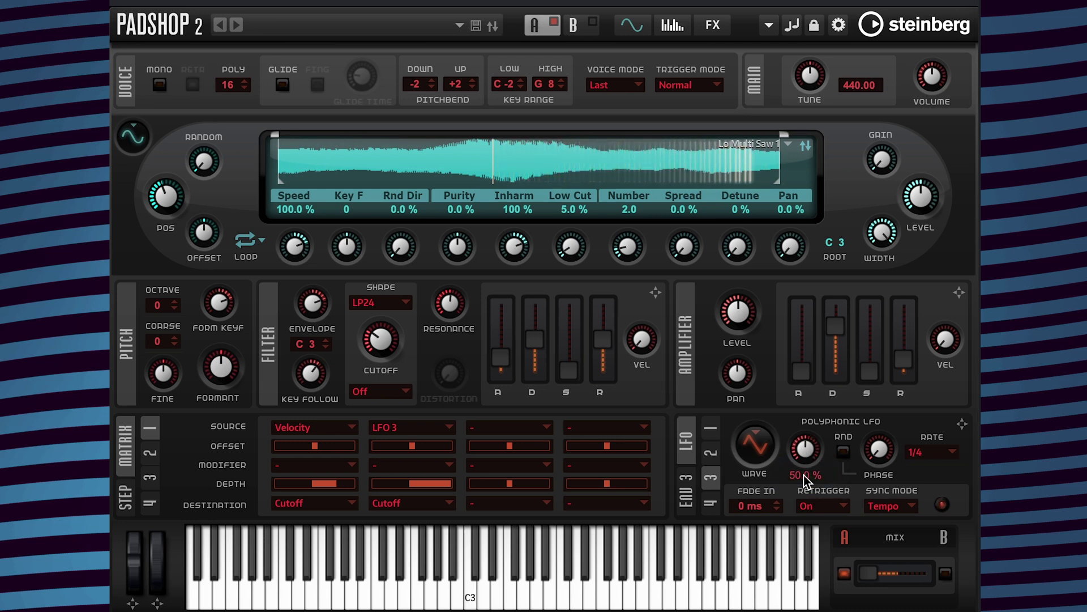
Step: Set LFO 3's shape to 0 % and its waveform to Sine
double_click(803, 475)
type("0")
key("Return")
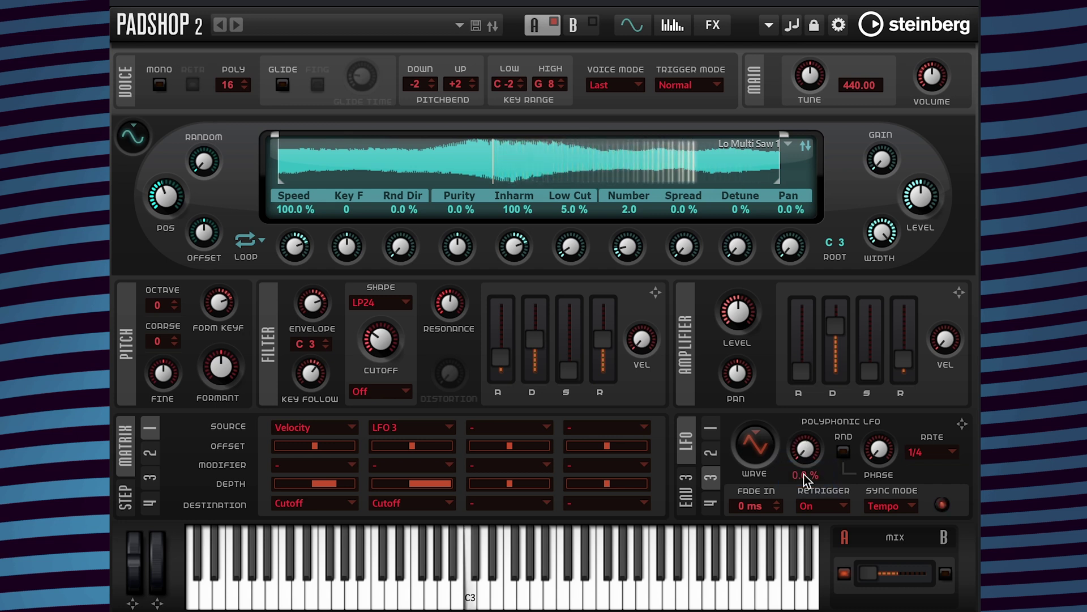
left_click(743, 435)
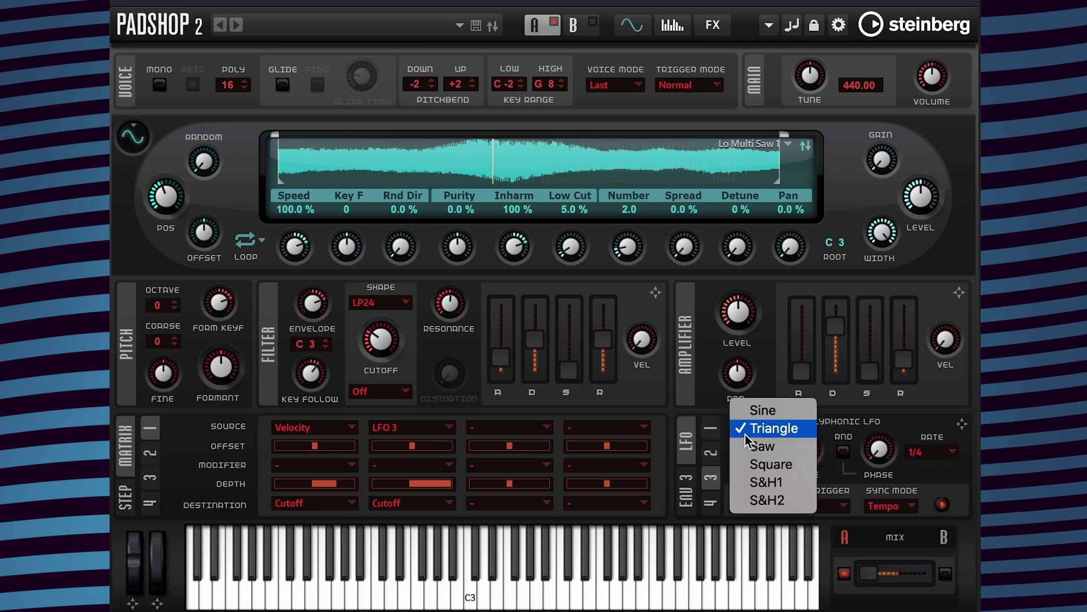
left_click(762, 409)
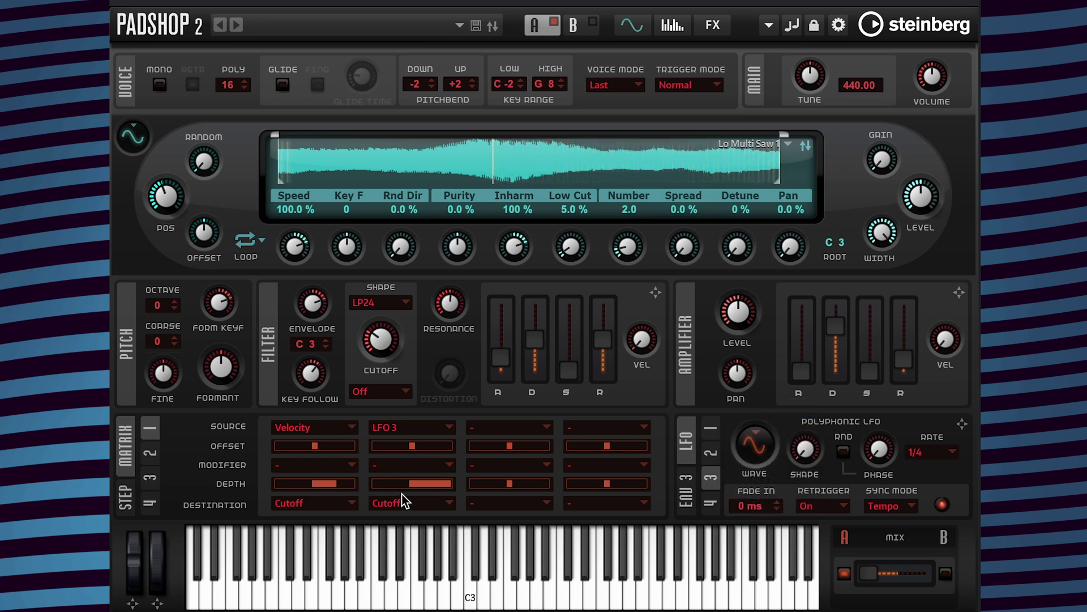
Step: Reduce LFO 3's cutoff modulation depth to about half of the positive range and set Aftertouch as its modifier
left_click_drag(433, 483, 432, 481)
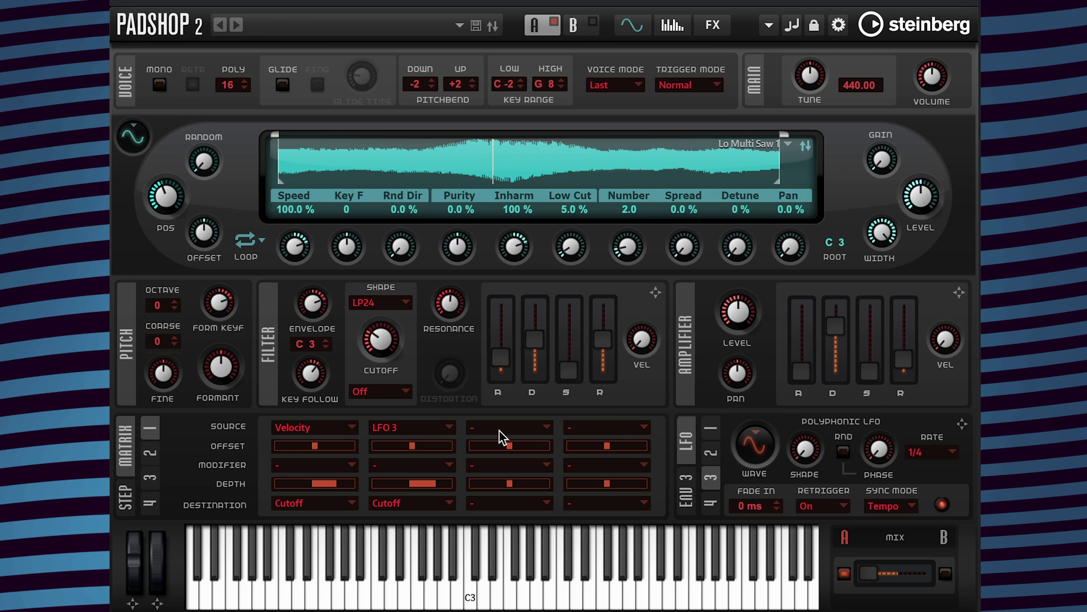
left_click(416, 464)
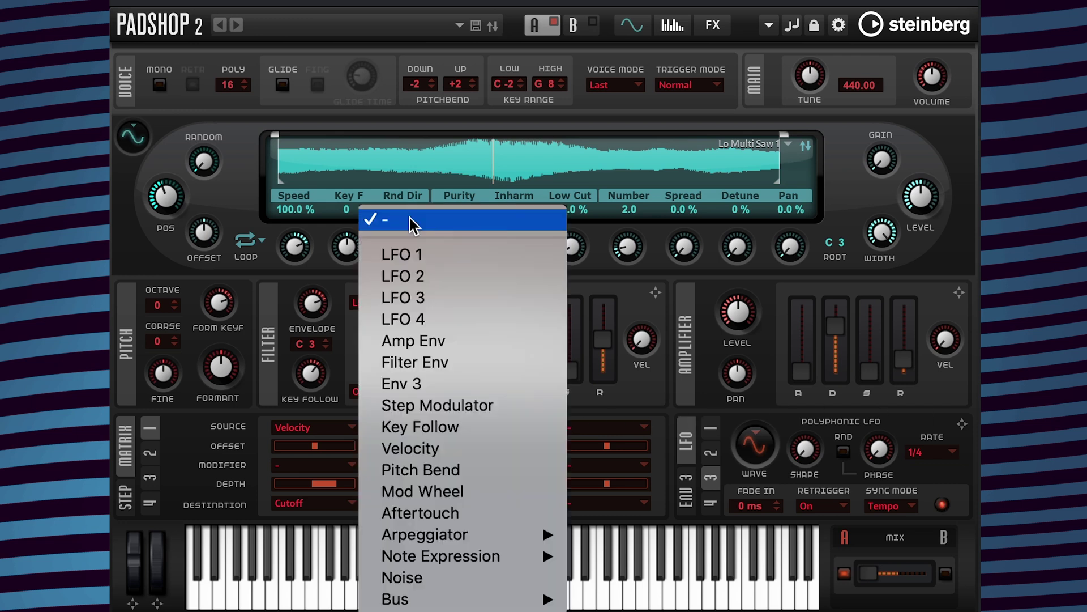
left_click(444, 513)
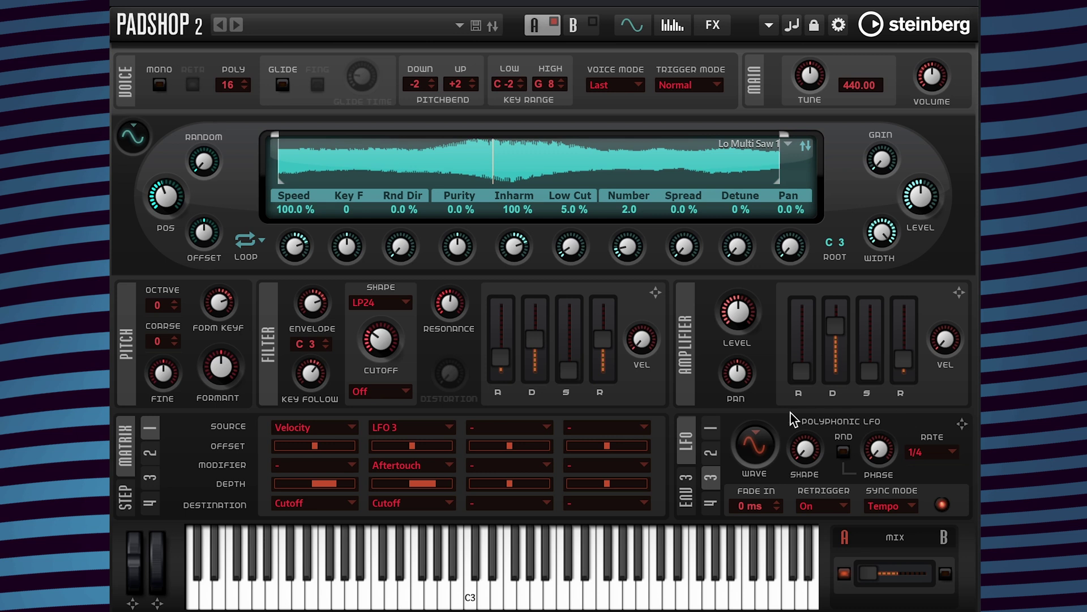
Step: Assign monophonic LFO 1 to modulate the pitch and adjust its rate
left_click(715, 427)
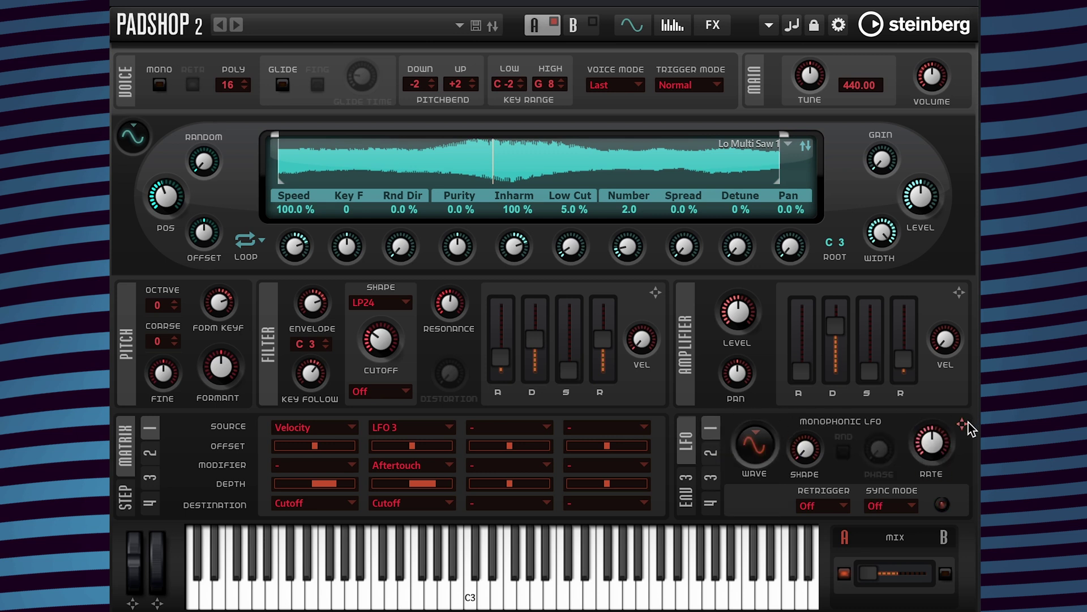
left_click_drag(965, 426, 966, 426)
left_click_drag(211, 428, 163, 381)
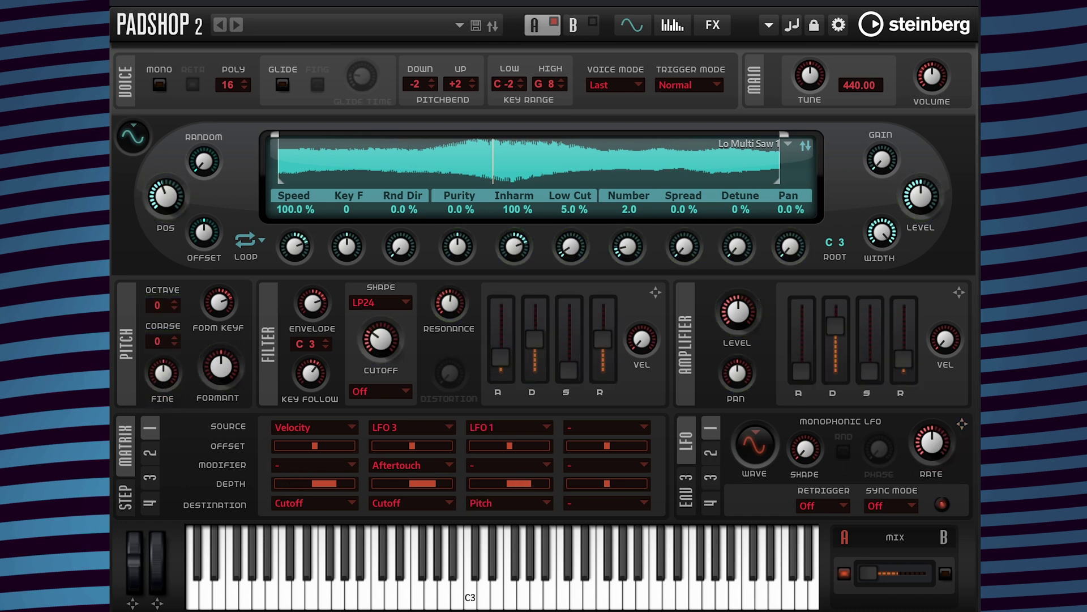
left_click(927, 474)
key("Return")
Step: Lower the LFO 1 pitch modulation depth to nearly zero and set Mod Wheel as its modifier
left_click_drag(510, 486, 499, 486)
left_click(514, 466)
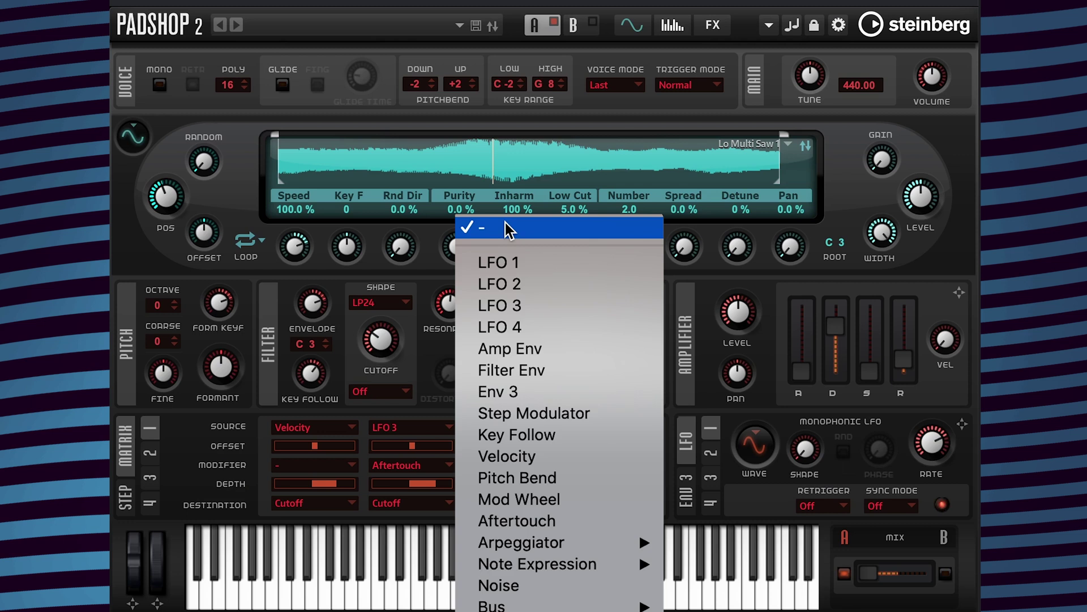
left_click(537, 500)
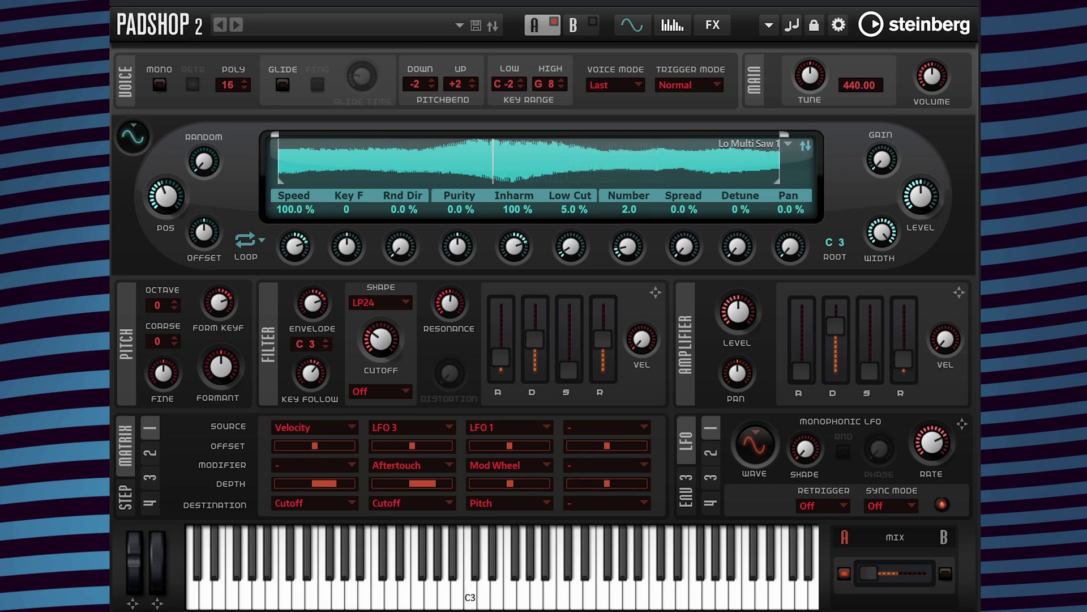
Step: Assign Velocity to modulate Filter Attack in the fourth modulation matrix slot
left_click(617, 426)
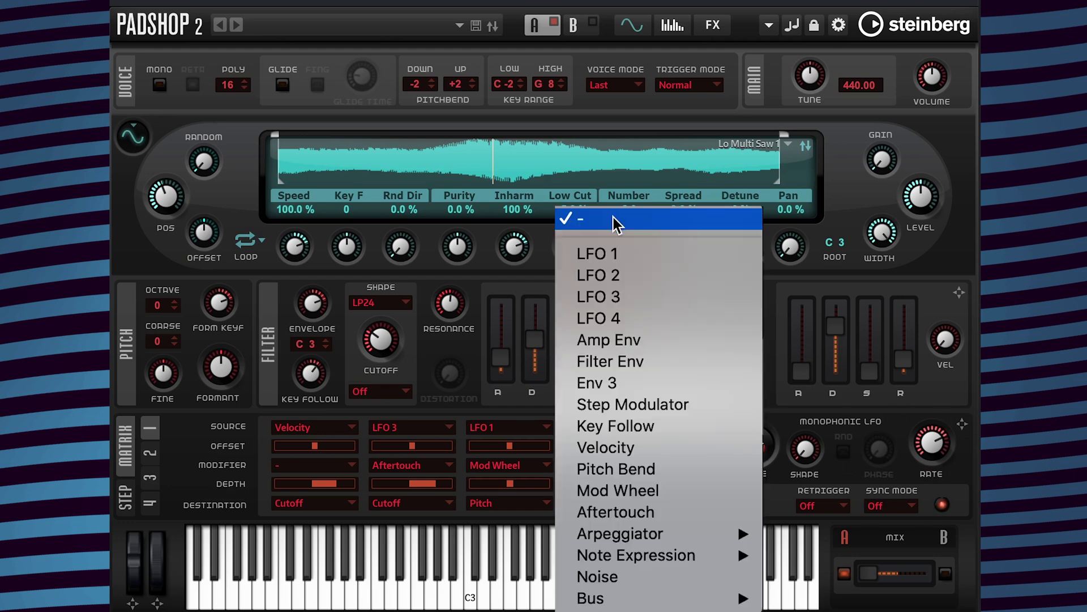
left_click(669, 447)
left_click(617, 502)
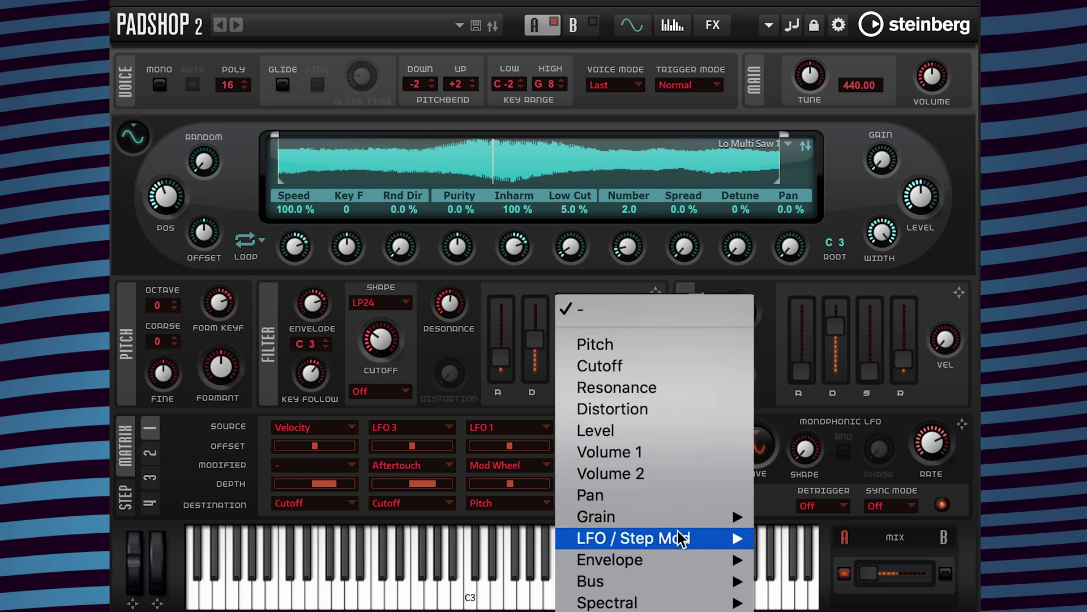
mouse_move(694, 556)
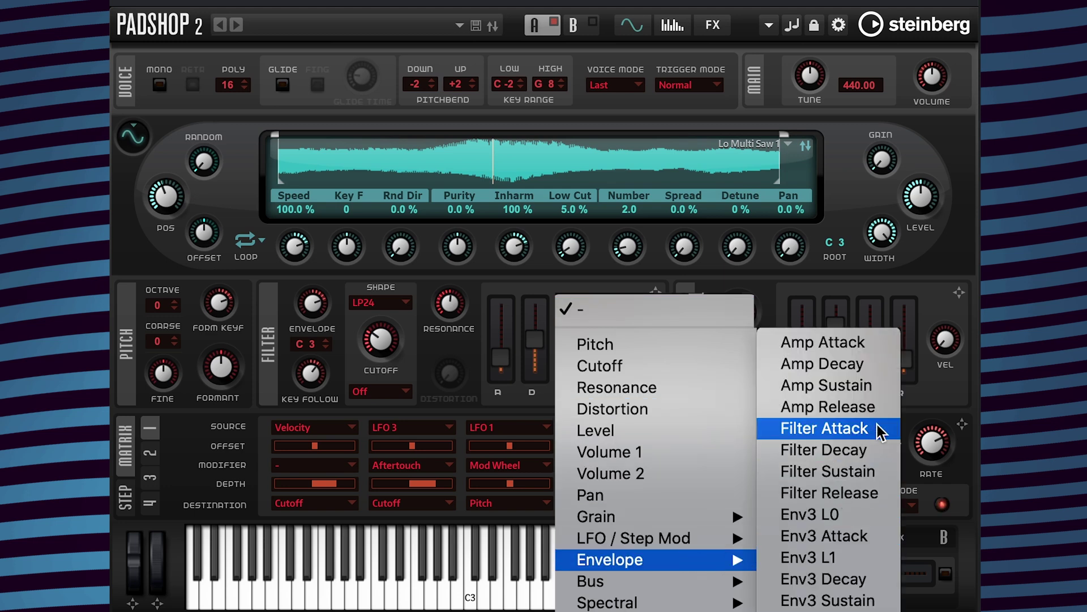
left_click(841, 428)
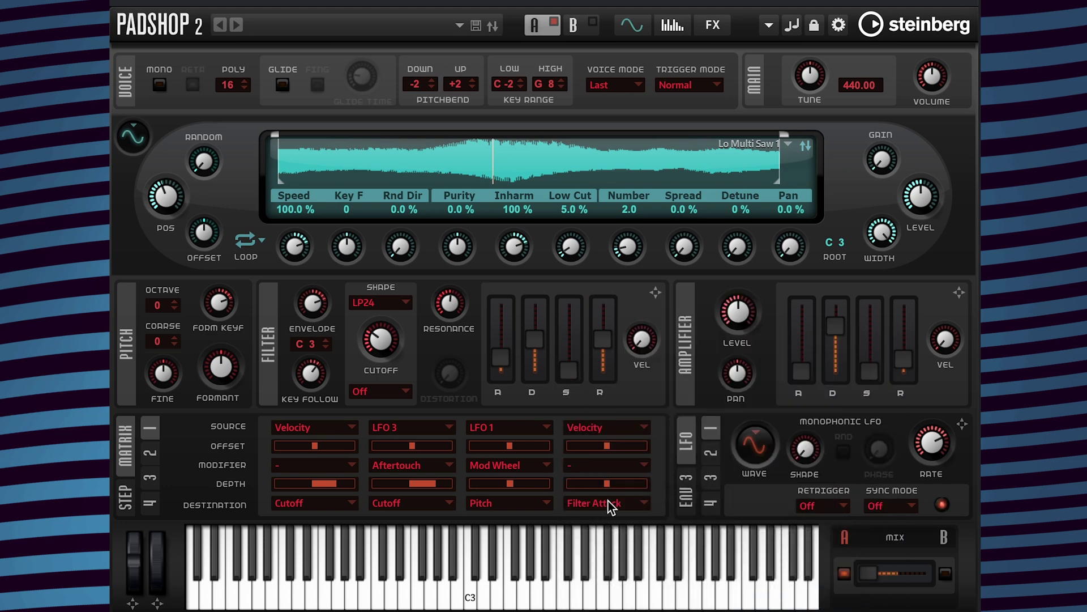
Step: Raise the velocity modulation depth on Filter Attack to about half of the positive range and set the filter envelope's attack to 0
left_click_drag(619, 484, 624, 485)
double_click(503, 391)
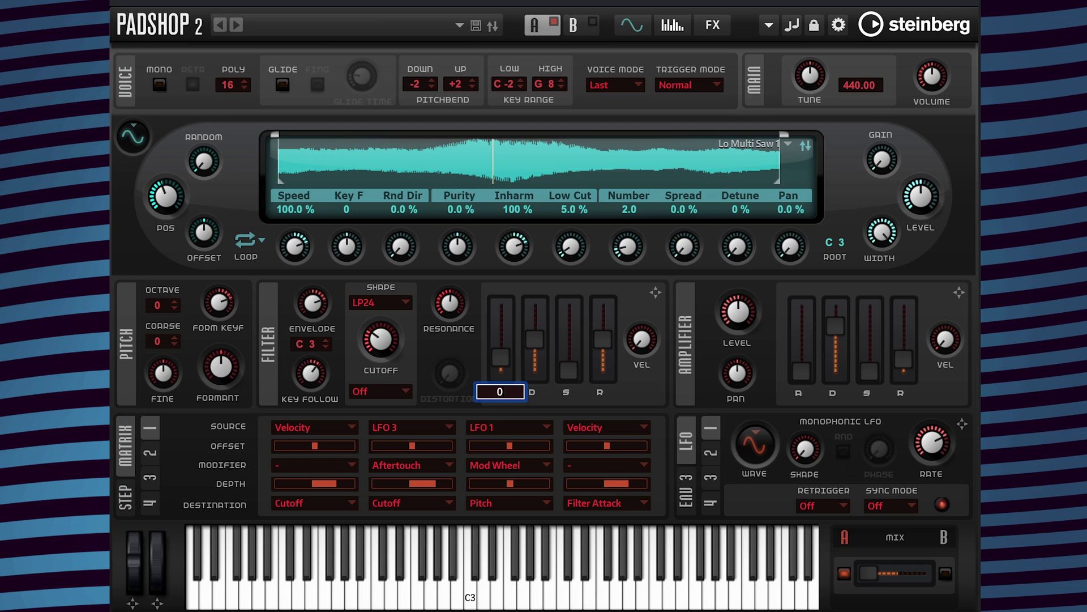
key("Return")
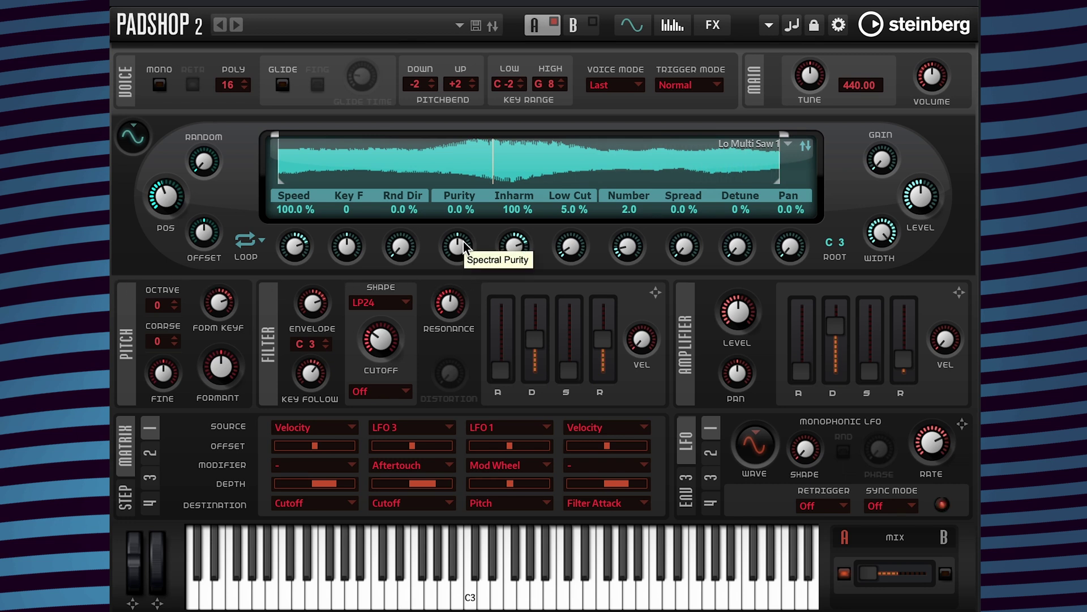
Step: Set the spectral oscillator's Purity to -10 %
double_click(455, 202)
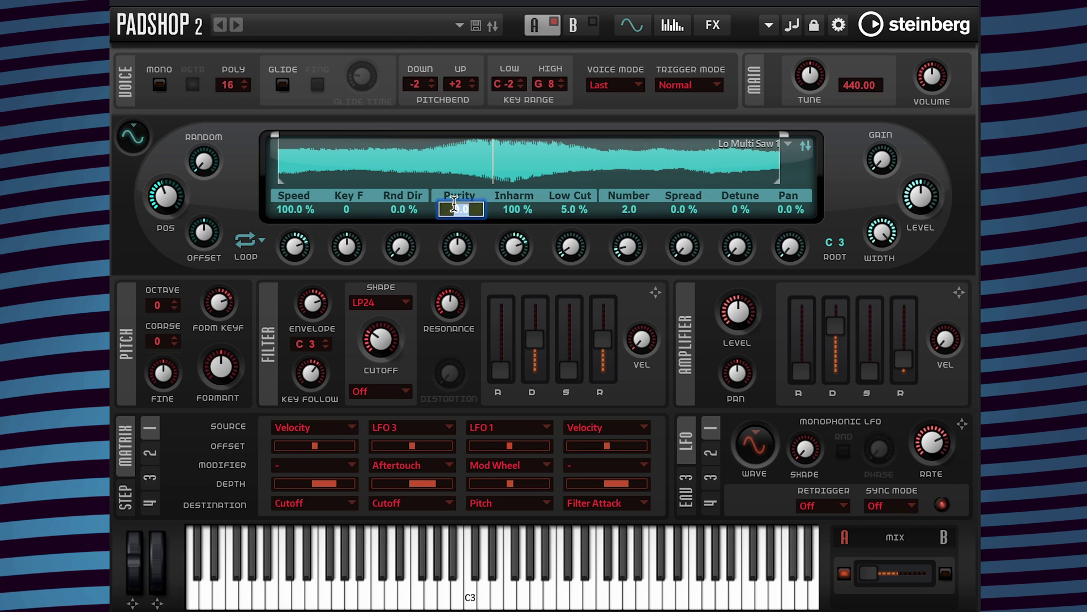
type("-10")
key("Return")
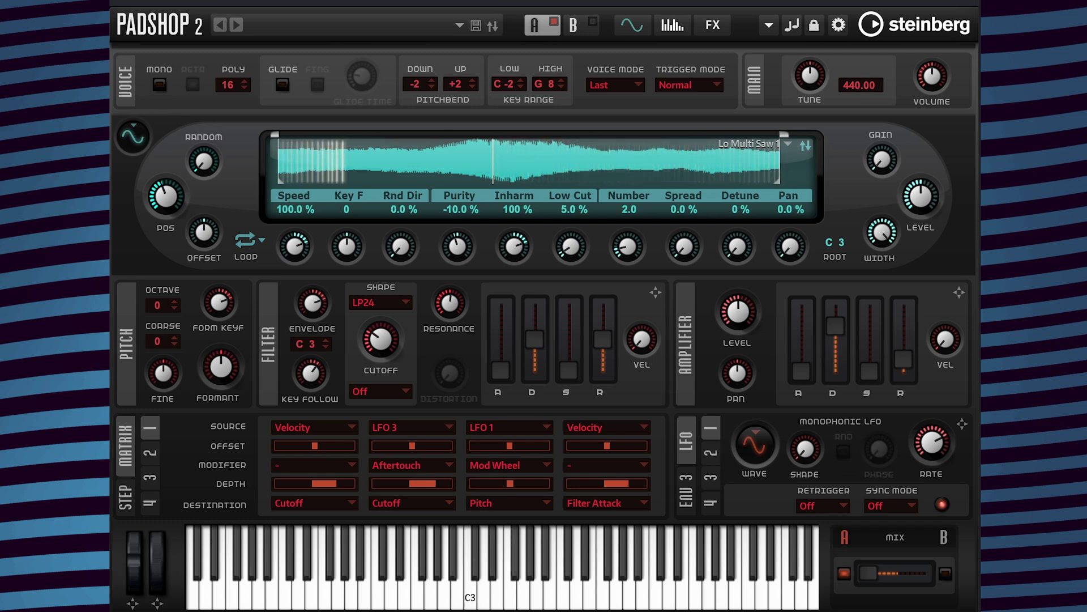
Step: Set the amplifier envelope's velocity sensitivity to 30 and its attack time to 12 ms
left_click(946, 362)
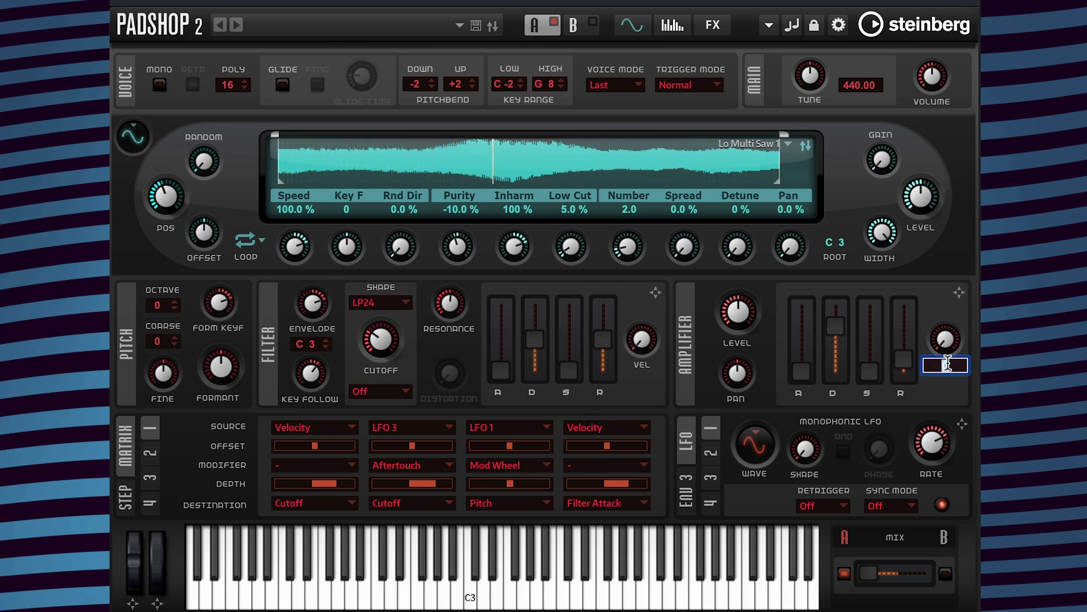
type("30")
key("Return")
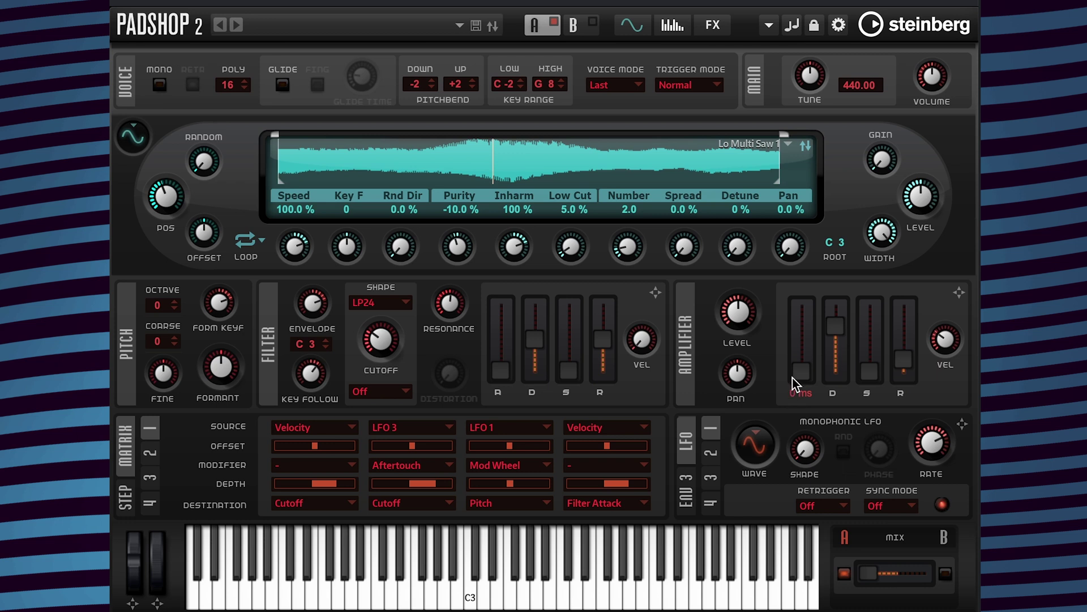
left_click(799, 393)
type("12")
key("Return")
Step: Load the Lo Multi Pulse Wide 2 sample from Padshop 2's 03 Multi Waves folder into the oscillator, auditioning Lo Multi Pulse Narrow 1 first
left_click(789, 147)
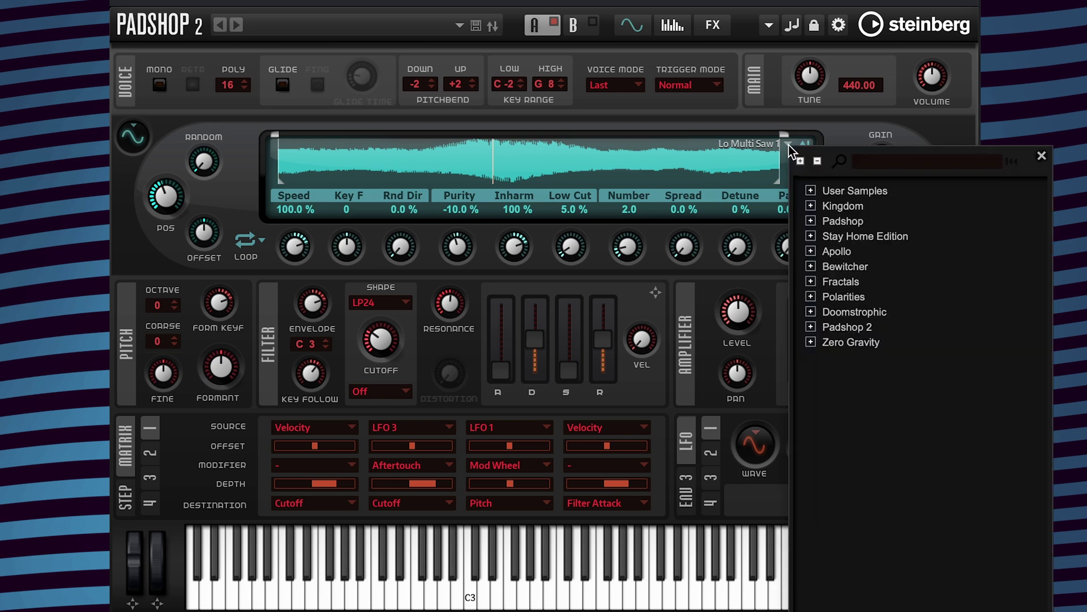
left_click(811, 327)
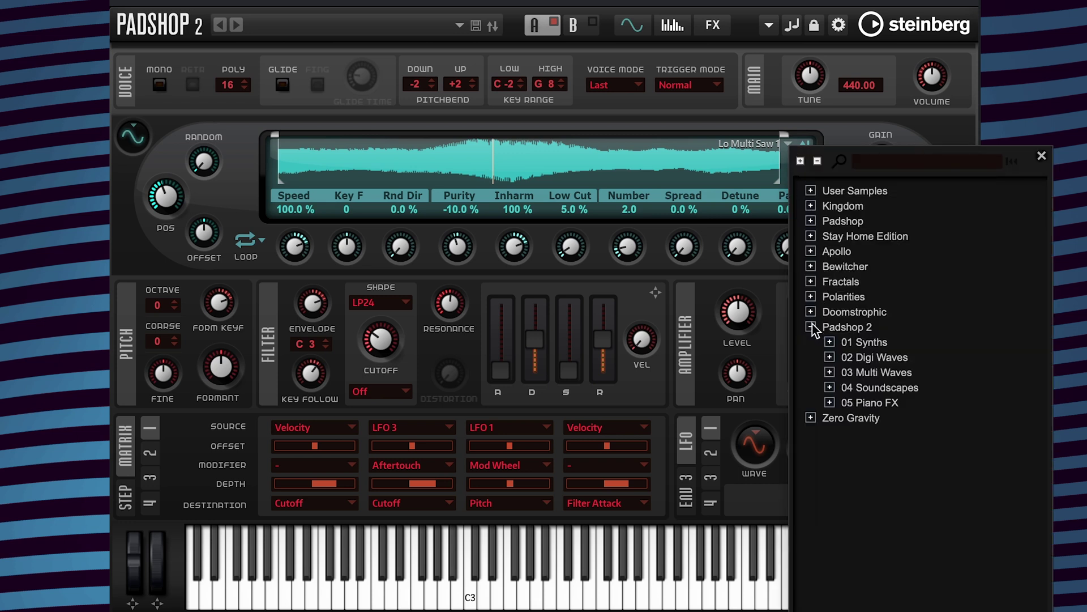
left_click(830, 373)
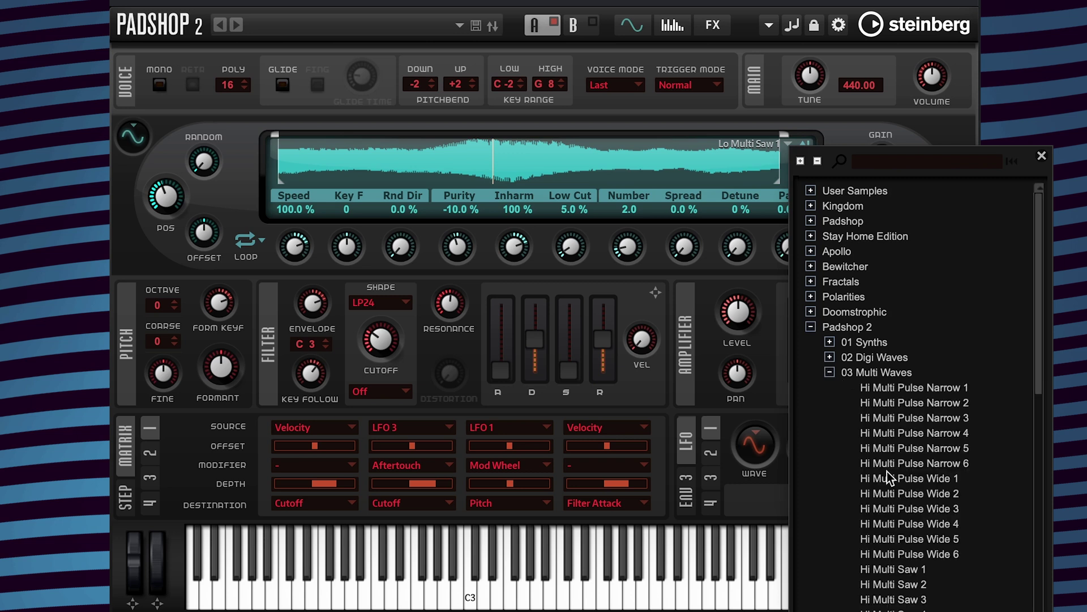
scroll(887, 472, "down", 3)
scroll(886, 471, "down", 5)
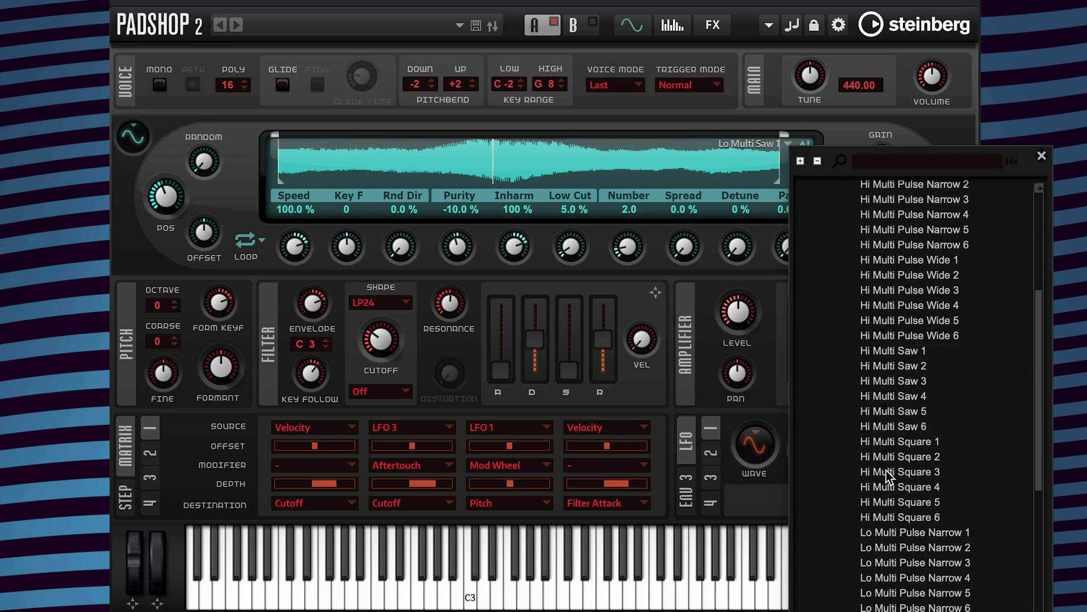
scroll(886, 470, "down", 1)
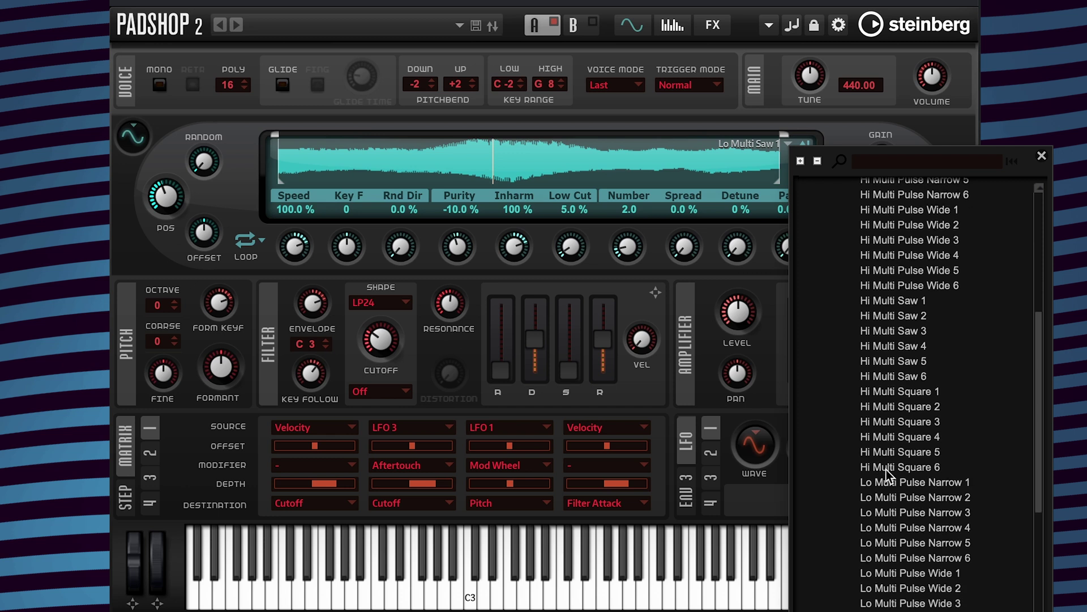
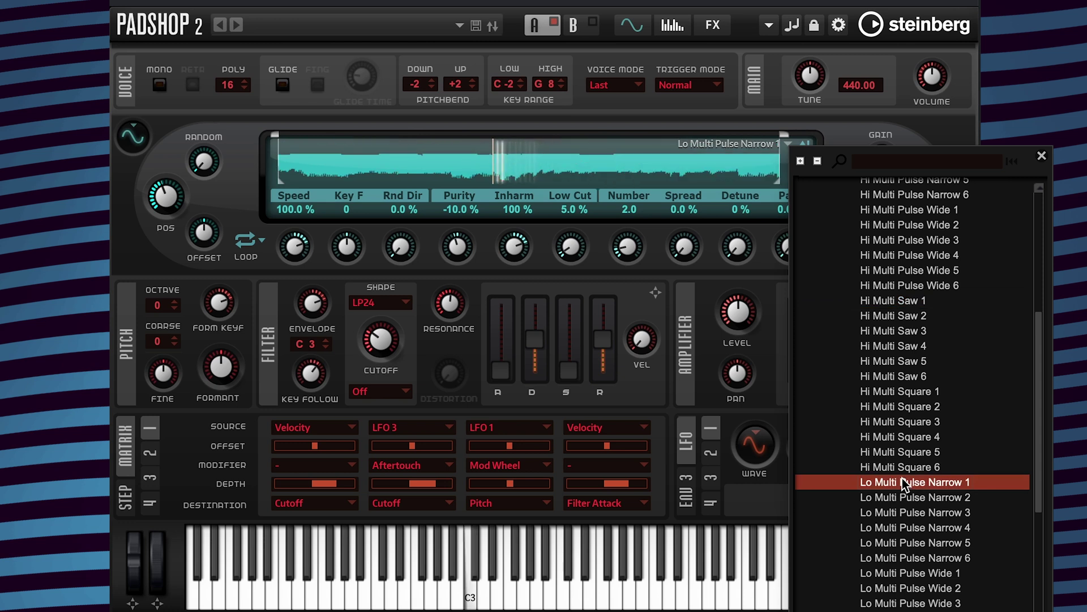
scroll(902, 478, "down", 2)
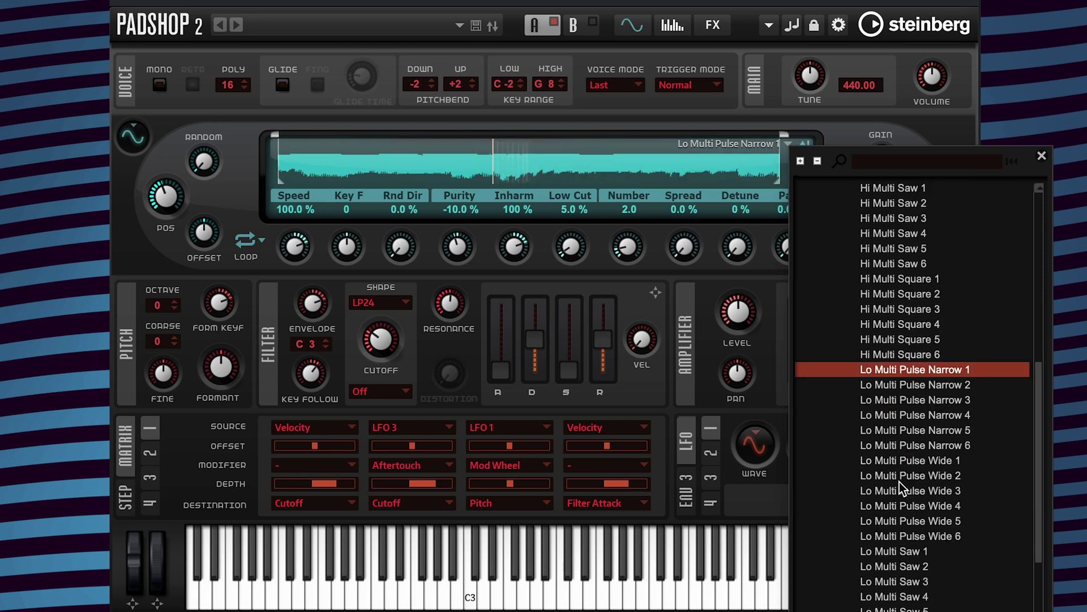
left_click(899, 481)
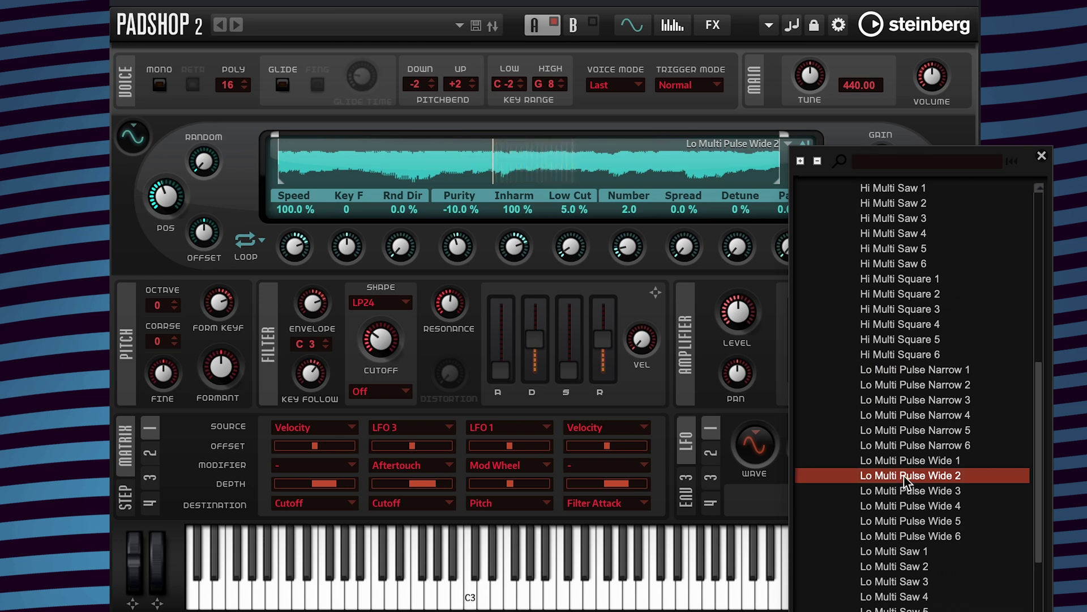
double_click(904, 476)
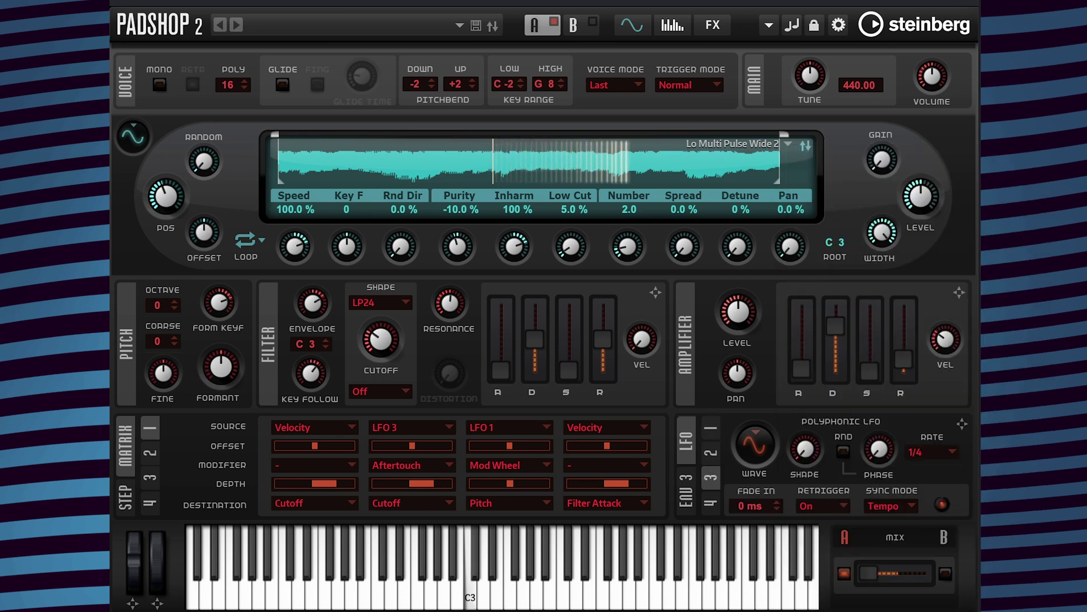
Step: Change LFO 3's waveform to Saw and set its shape to 50
left_click(744, 442)
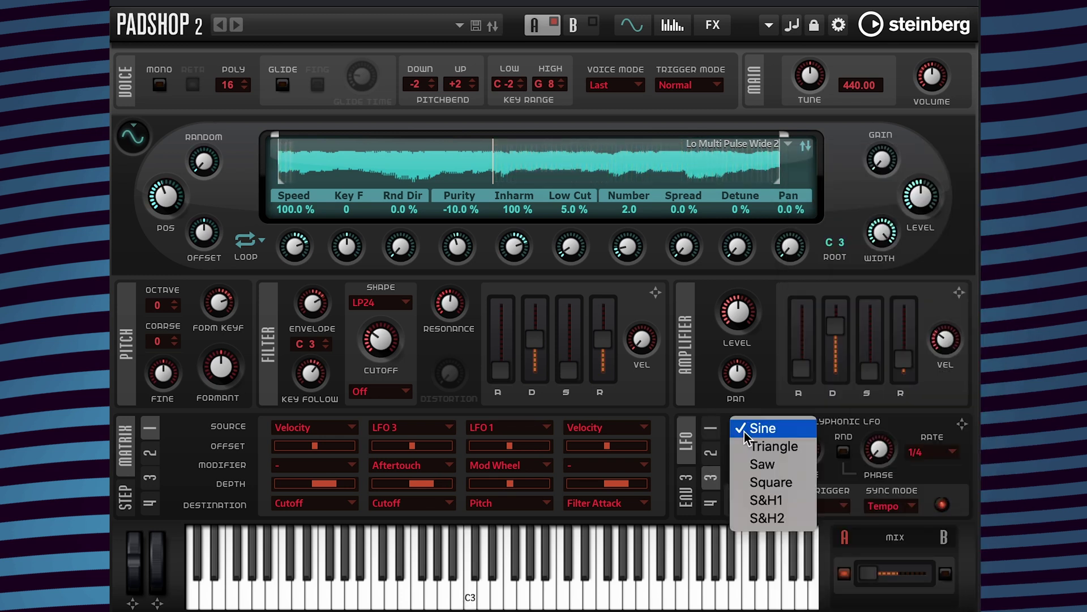
left_click(755, 466)
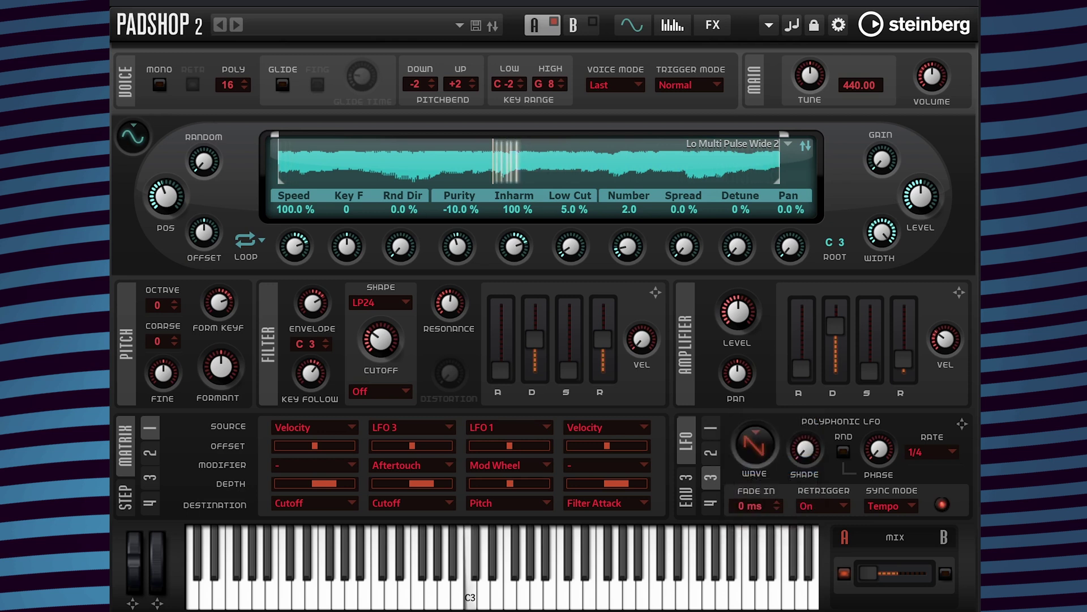
left_click(801, 474)
type("50")
key("Return")
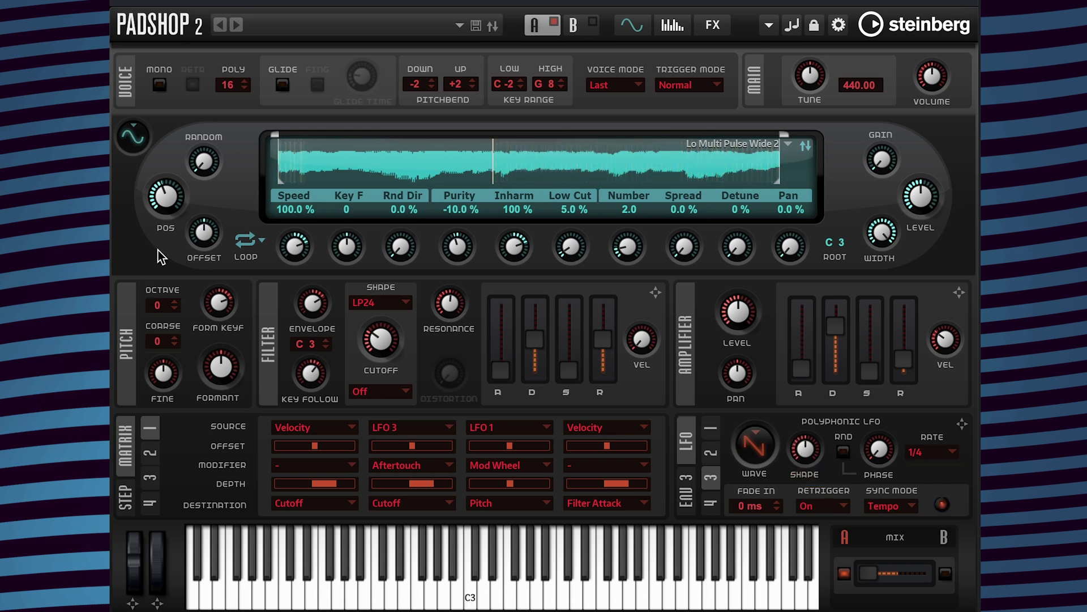
Step: Move the oscillator's playback position back to about a quarter of the sample and set the filter envelope's decay to 500 ms
left_click_drag(165, 196, 160, 211)
double_click(537, 392)
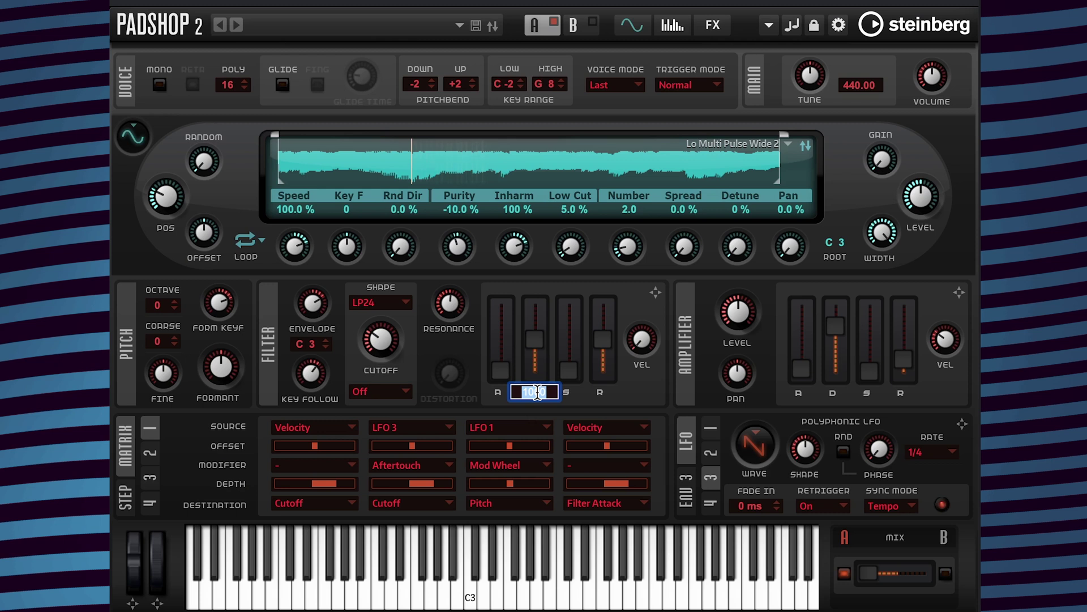
type("500")
key("Return")
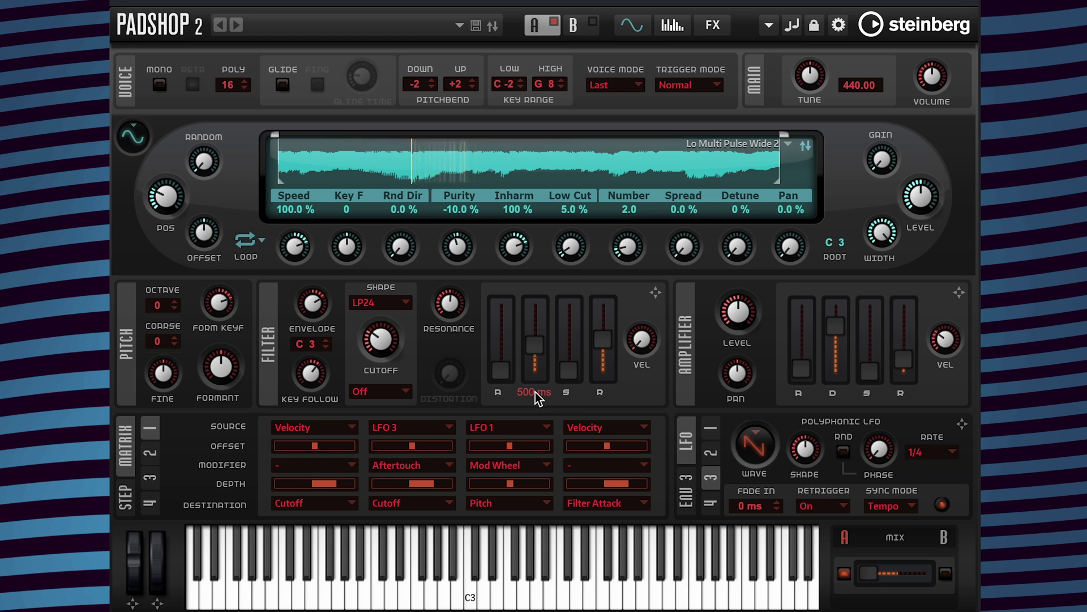
Step: Reduce the velocity modulation depth on Filter Attack to 22.5
left_click(615, 482)
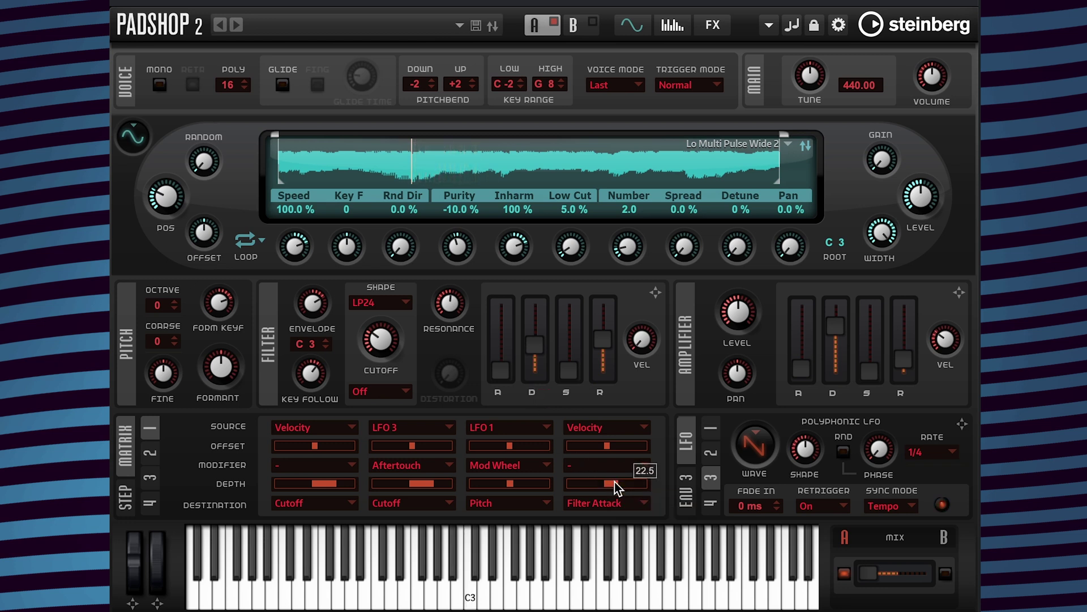